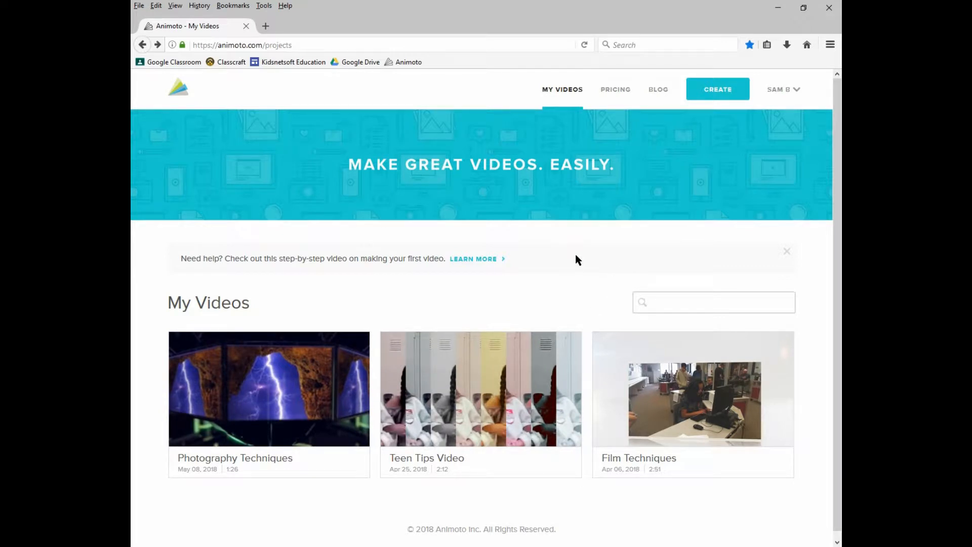
Start creating a new Animoto Memories video
{"action": "mouse_move", "coordinate": [785, 89]}
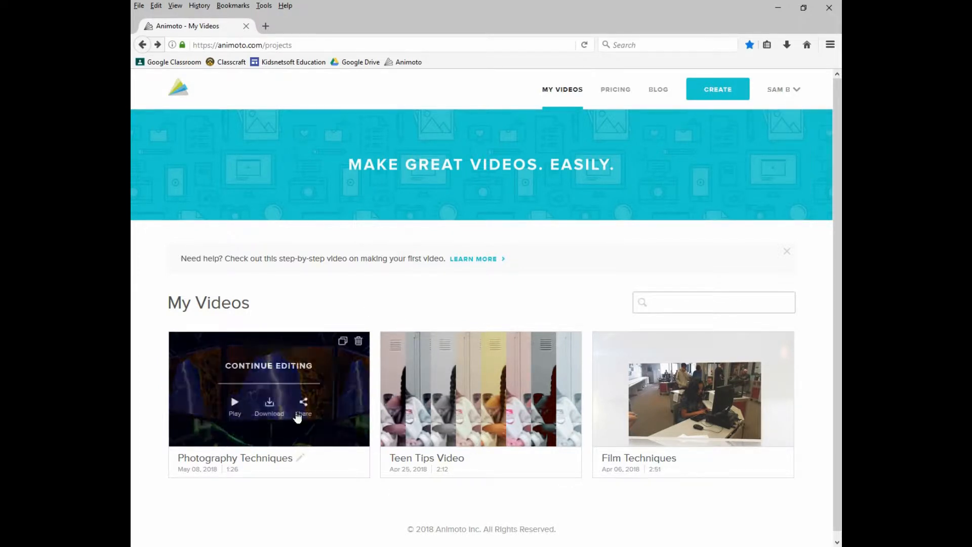
{"action": "left_click", "coordinate": [706, 92]}
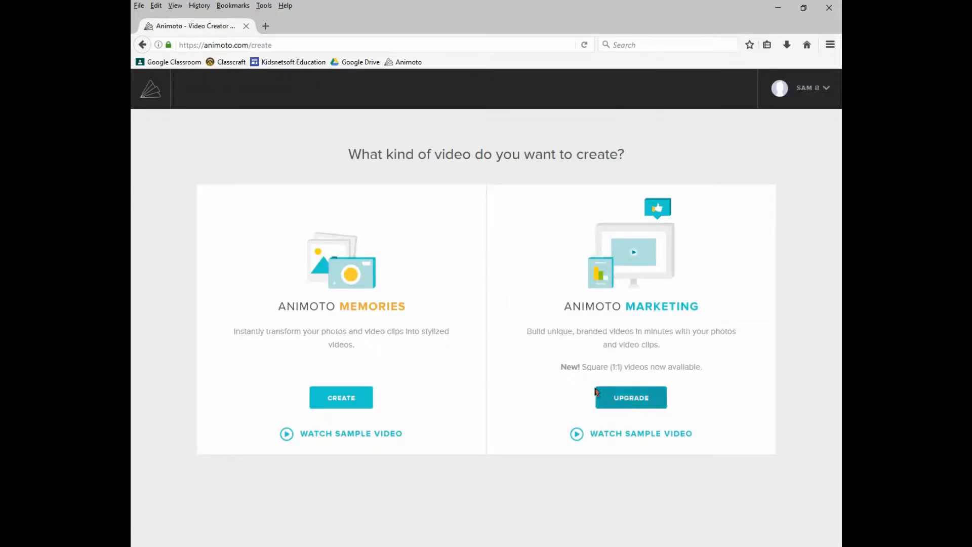
{"action": "left_click", "coordinate": [338, 404]}
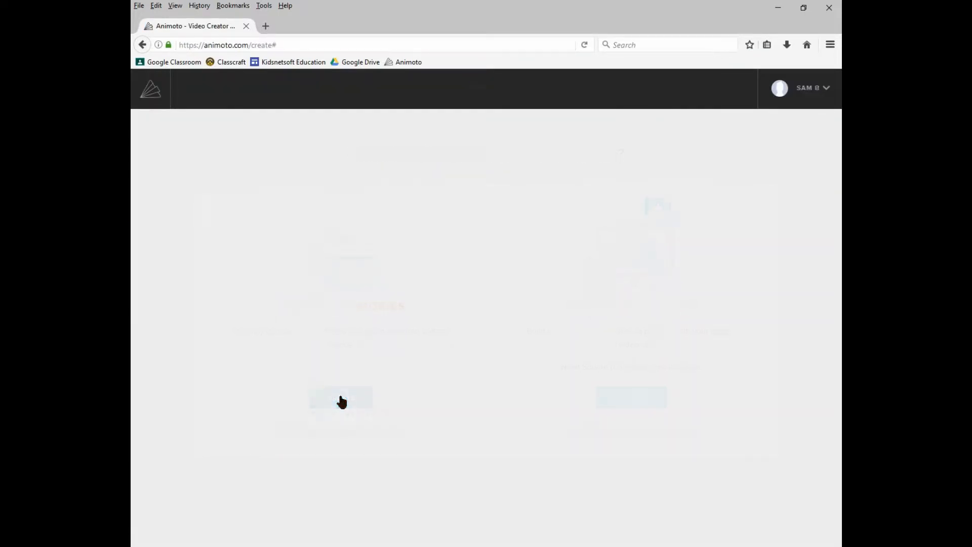
Browse all style categories, pick the Quantum Leap style and create a video with it
{"action": "scroll", "coordinate": [380, 355], "scroll_direction": "down", "scroll_amount": 3}
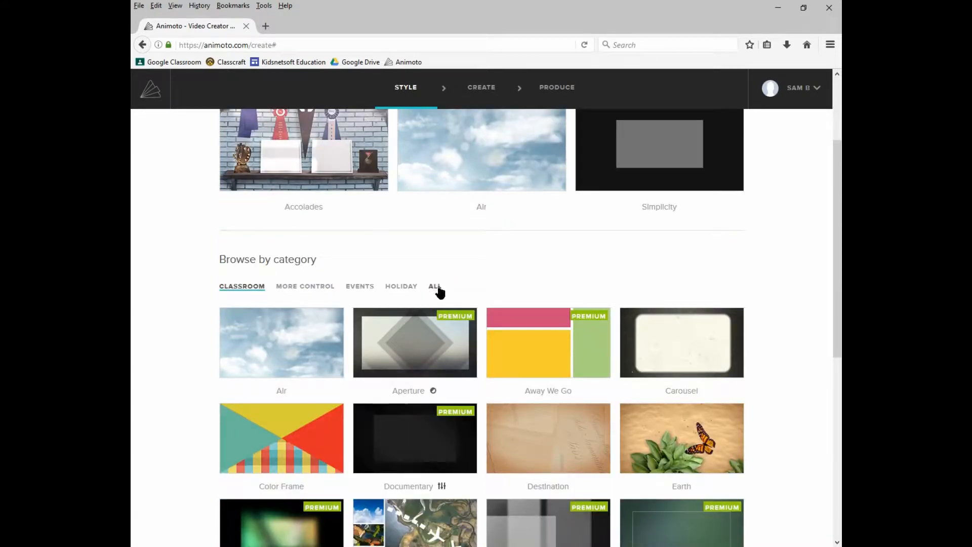
{"action": "left_click", "coordinate": [437, 287]}
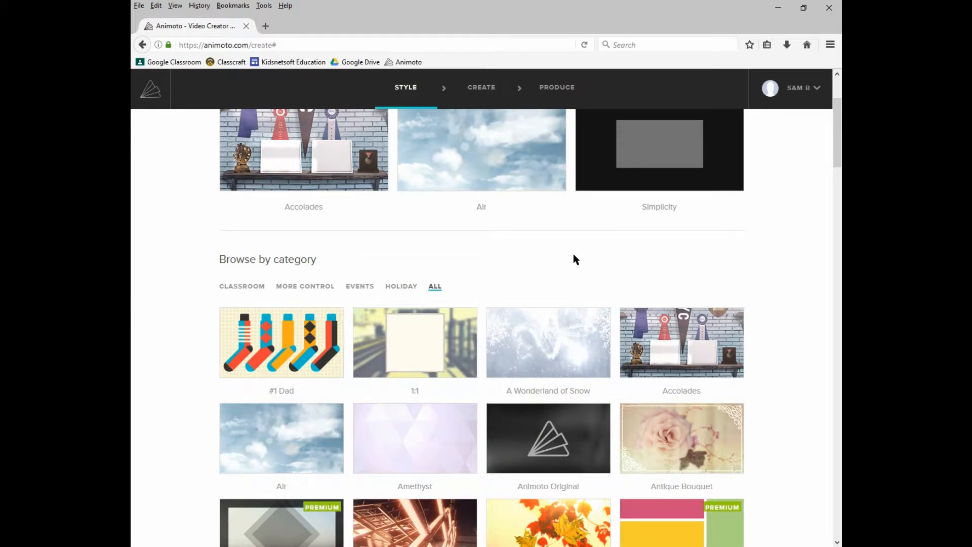
{"action": "scroll", "coordinate": [574, 255], "scroll_direction": "down", "scroll_amount": 15}
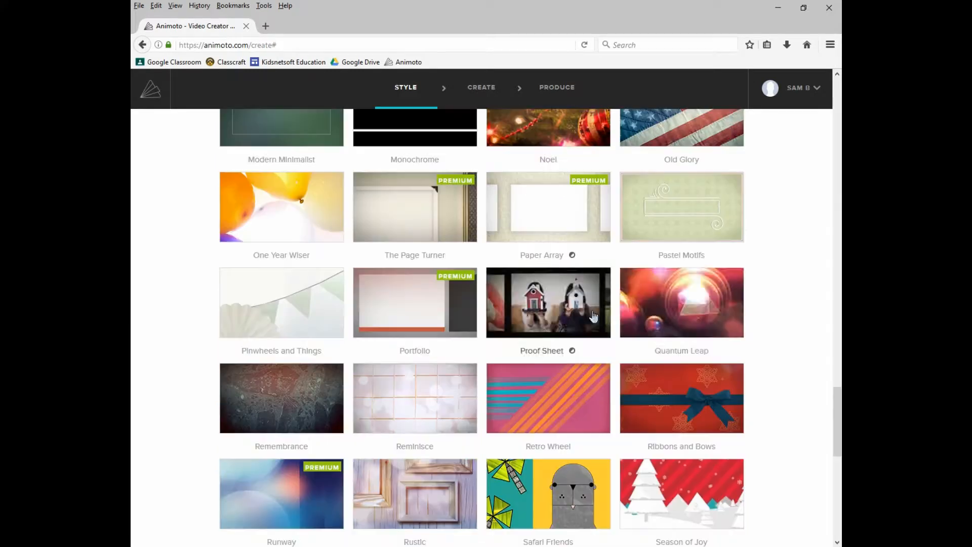
{"action": "left_click", "coordinate": [683, 298]}
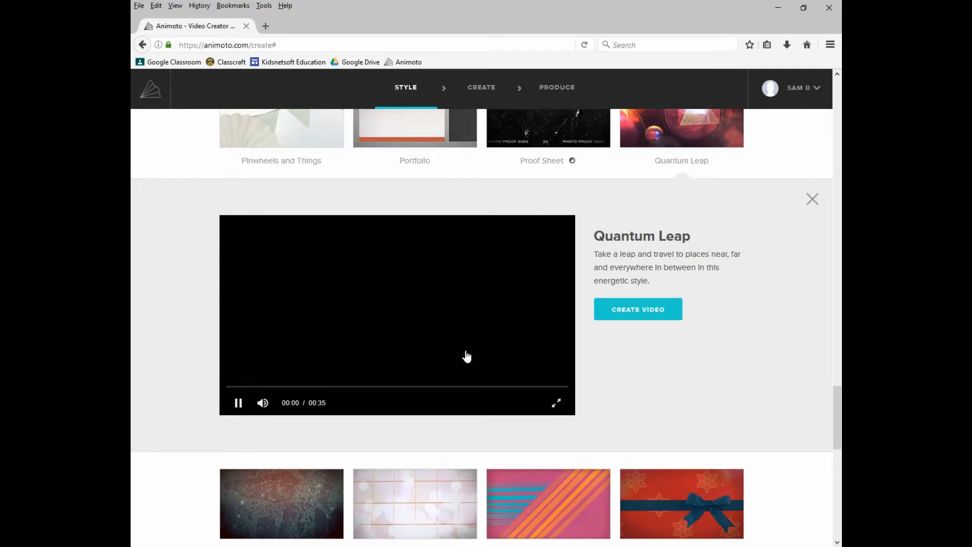
{"action": "left_click", "coordinate": [627, 314]}
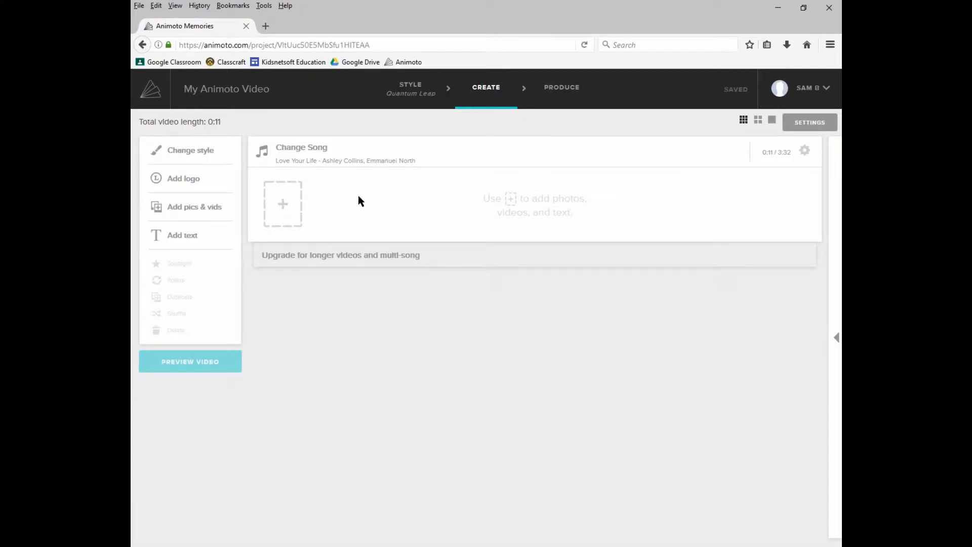
Open the song choices for this style and close them without changing the song
{"action": "left_click", "coordinate": [365, 161]}
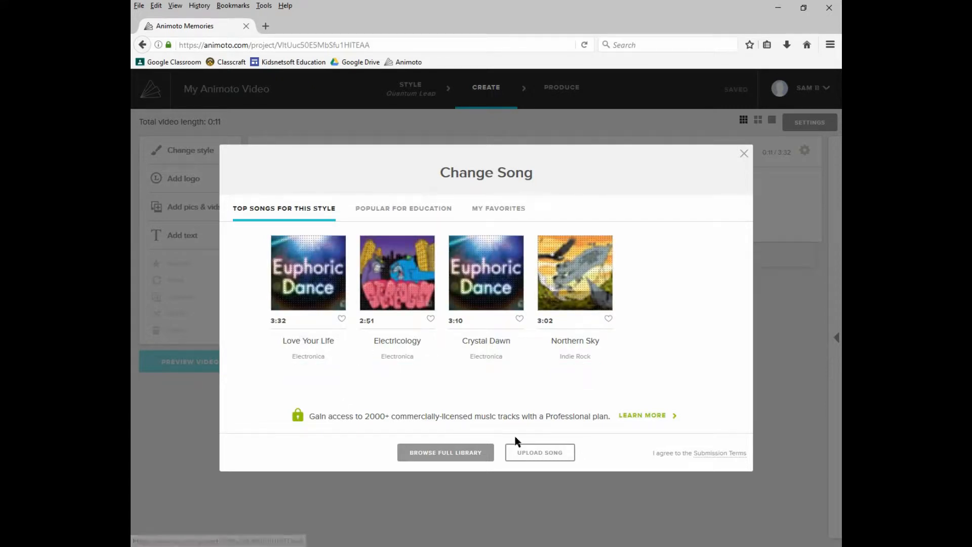
{"action": "left_click", "coordinate": [743, 153]}
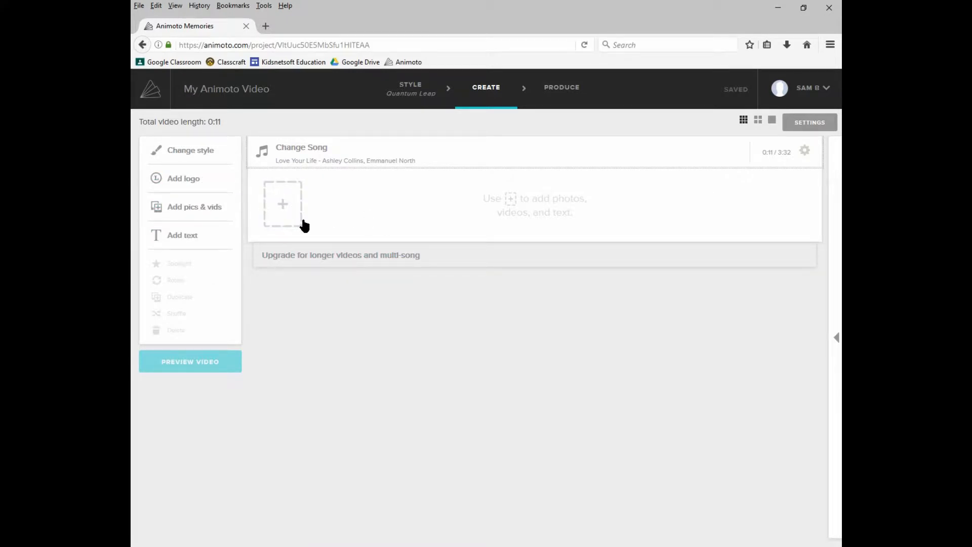
Add a title text slide reading My Video with the author's name as its subtitle
{"action": "left_click", "coordinate": [282, 216]}
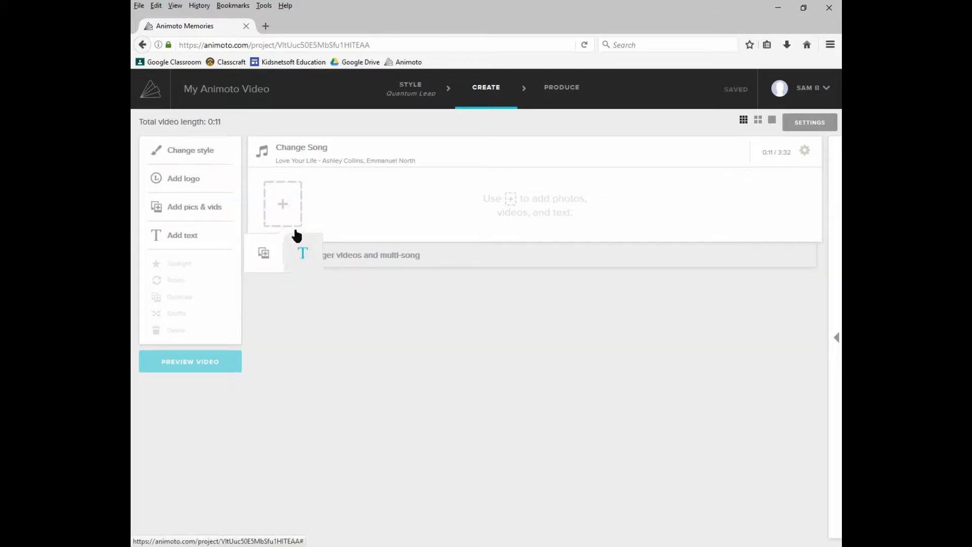
{"action": "left_click", "coordinate": [284, 217]}
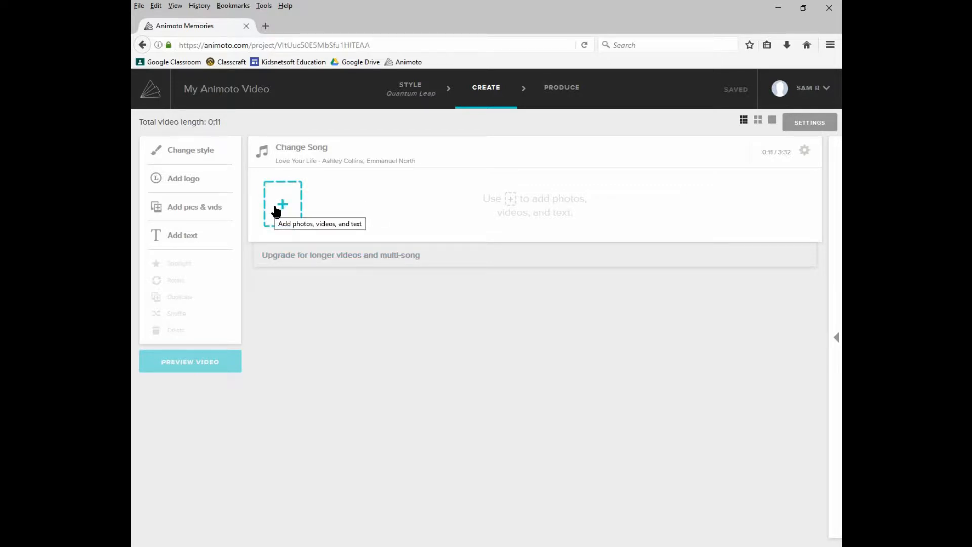
{"action": "left_click", "coordinate": [277, 212]}
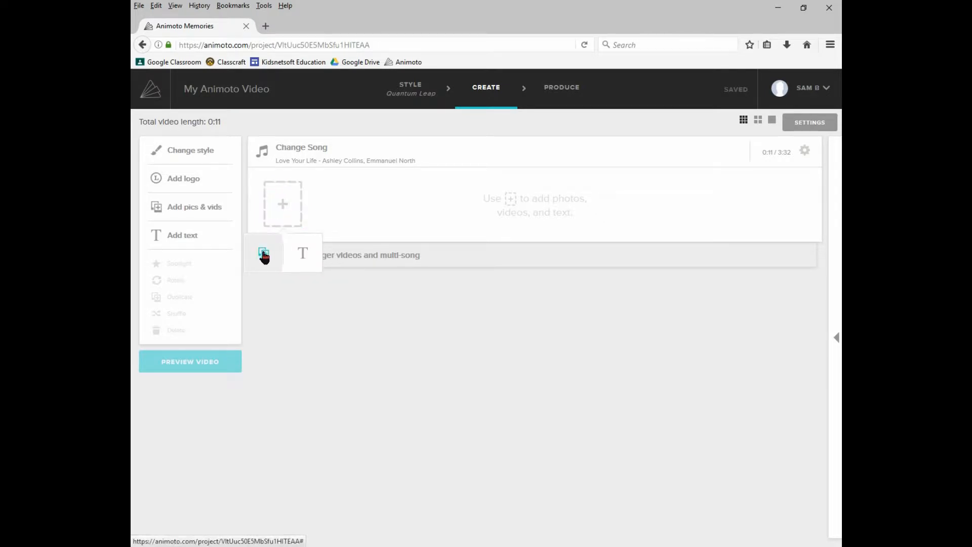
{"action": "left_click", "coordinate": [301, 257]}
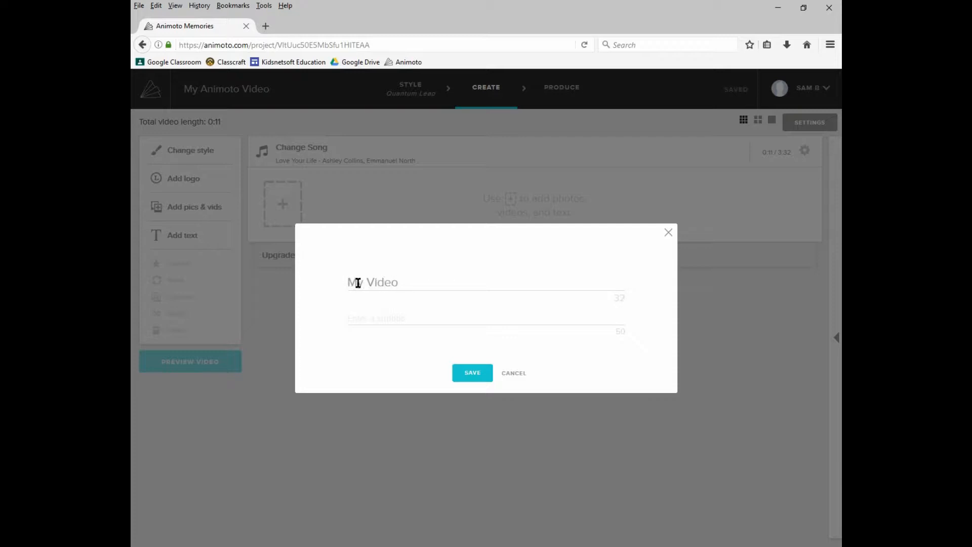
{"action": "left_click", "coordinate": [398, 303]}
{"action": "left_click", "coordinate": [473, 374]}
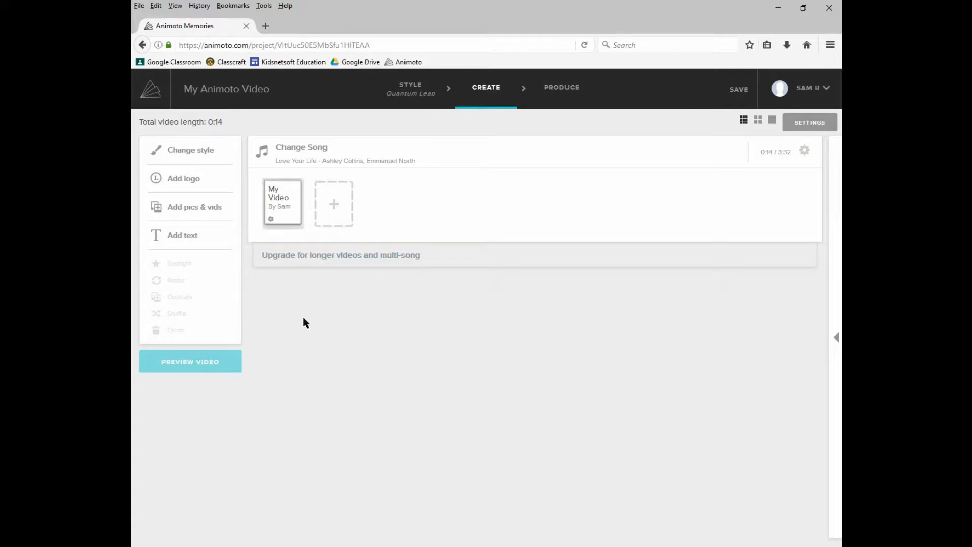
Switch to the HTV2 folder in File Explorer, select all its images and drag them into the video
{"action": "key", "text": "alt+Tab"}
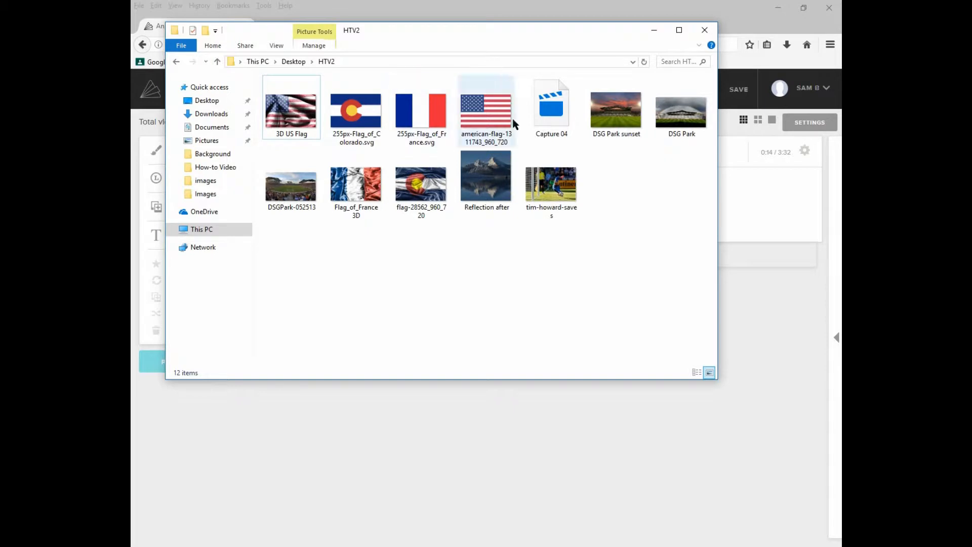
{"action": "left_click_drag", "start_coordinate": [621, 201], "coordinate": [245, 87]}
{"action": "left_click", "coordinate": [639, 158]}
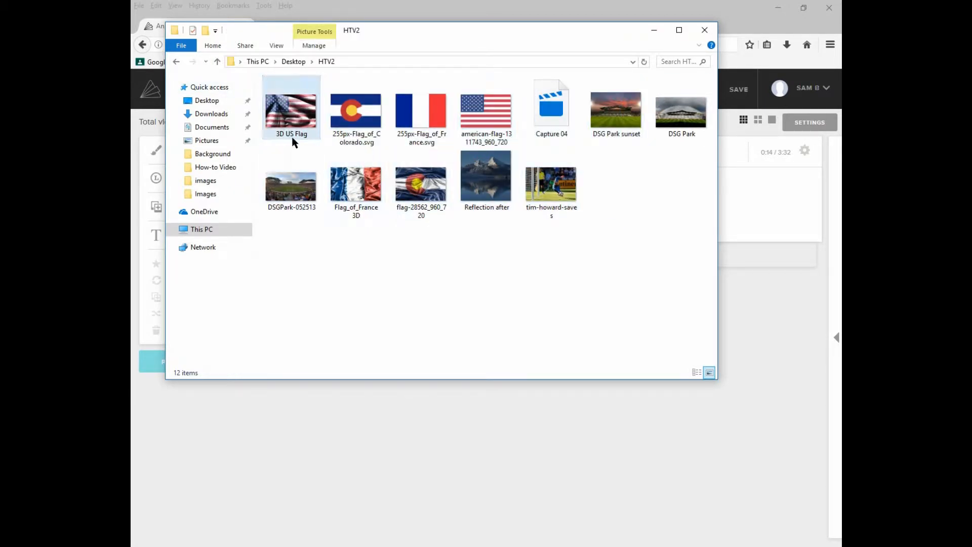
{"action": "key", "text": "ctrl+a"}
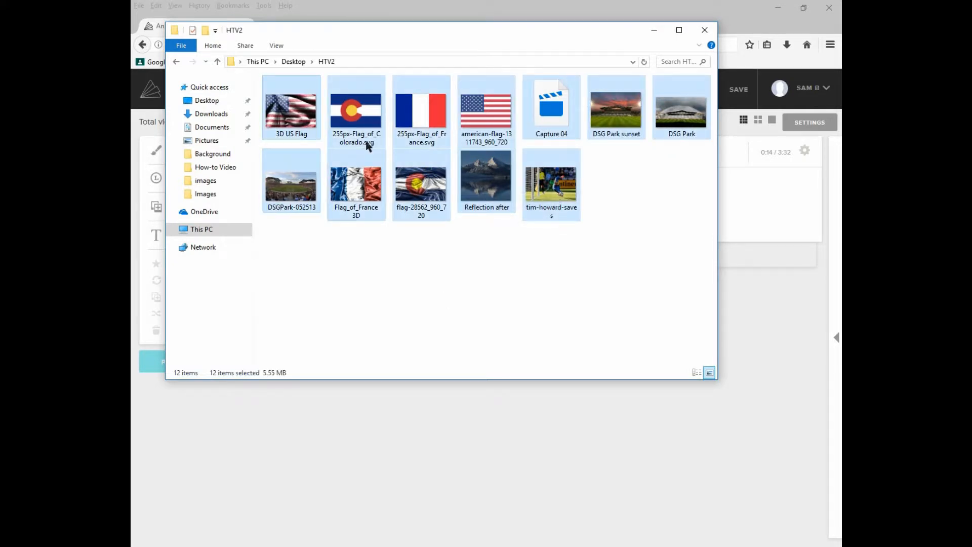
{"action": "left_click_drag", "start_coordinate": [421, 179], "coordinate": [757, 211]}
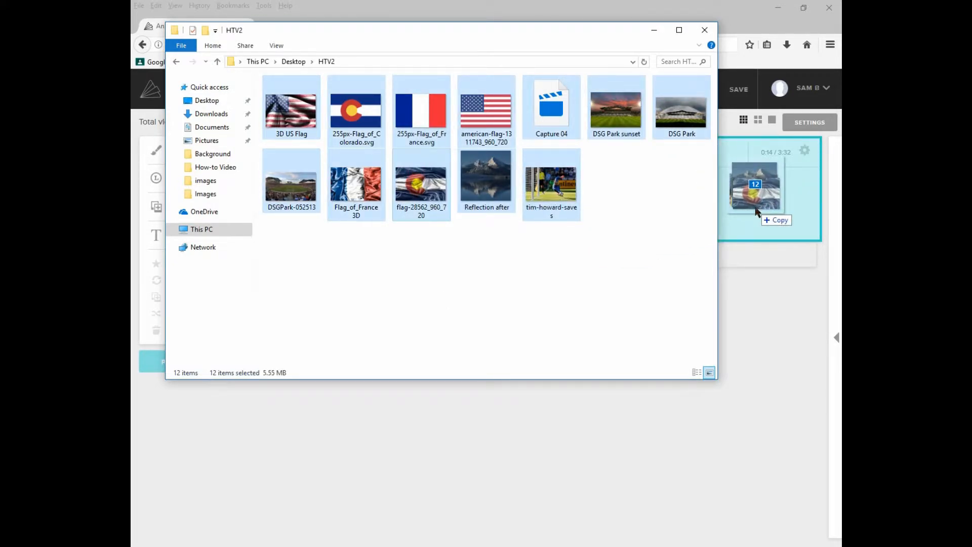
{"action": "left_click_drag", "start_coordinate": [757, 210], "coordinate": [753, 208]}
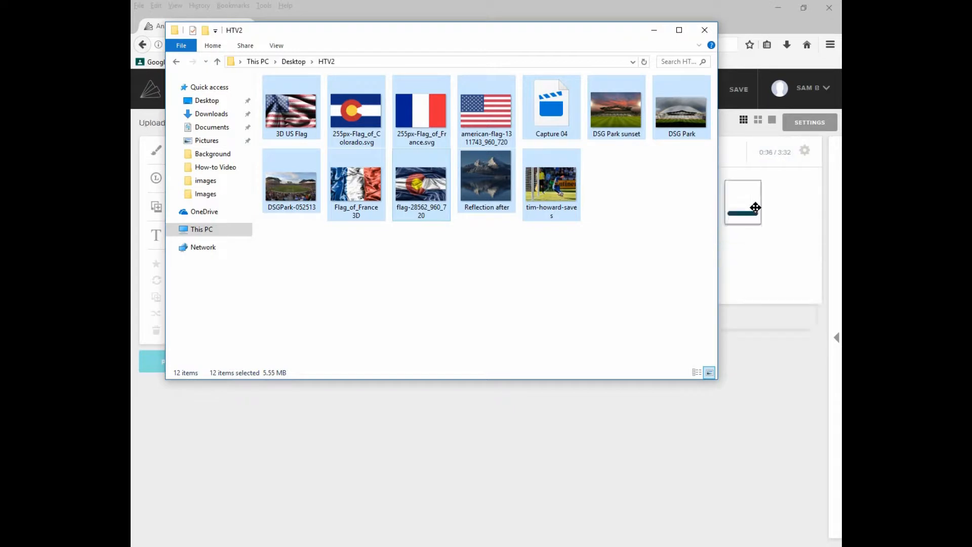
{"action": "left_click", "coordinate": [660, 29]}
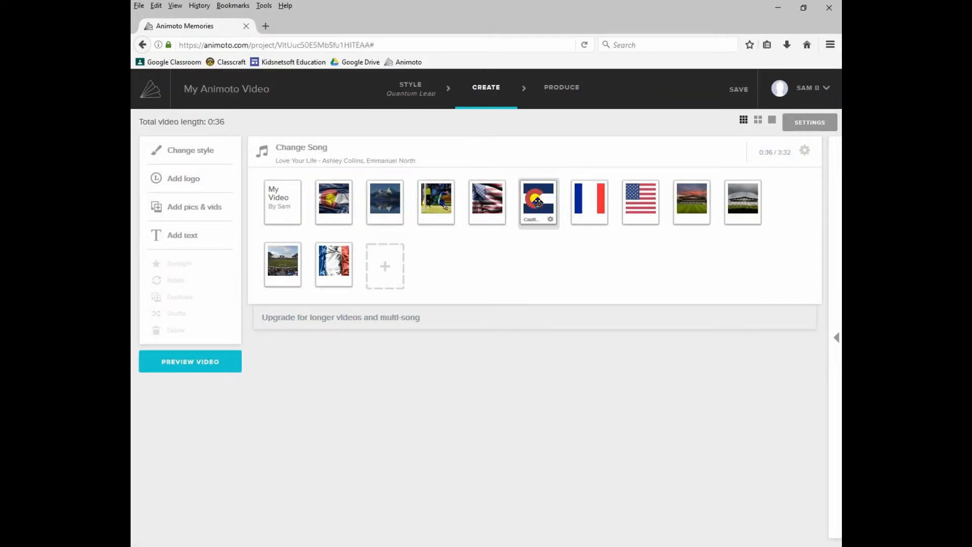
Reorder the image slides so the Colorado, French and US flag images are grouped together after the title
{"action": "left_click_drag", "start_coordinate": [538, 202], "coordinate": [332, 206]}
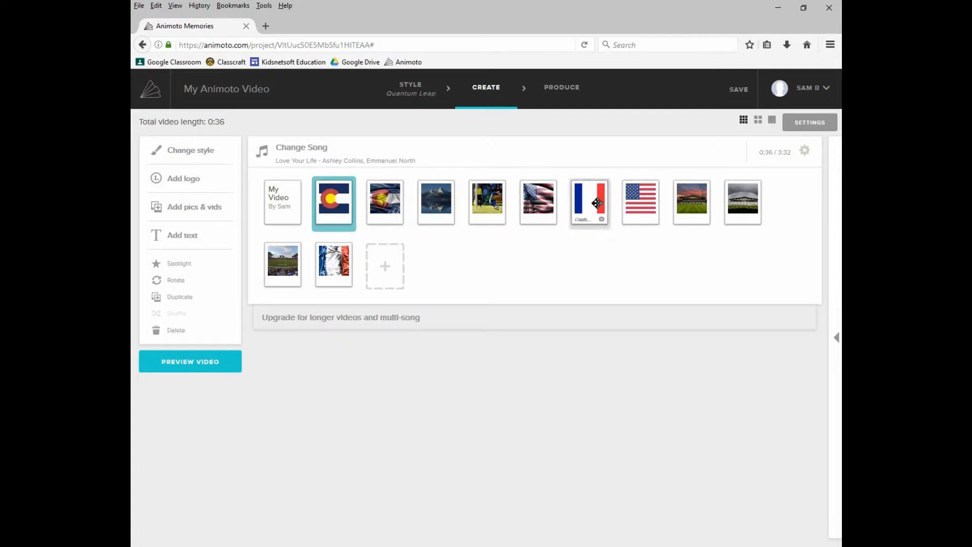
{"action": "left_click_drag", "start_coordinate": [597, 203], "coordinate": [440, 205]}
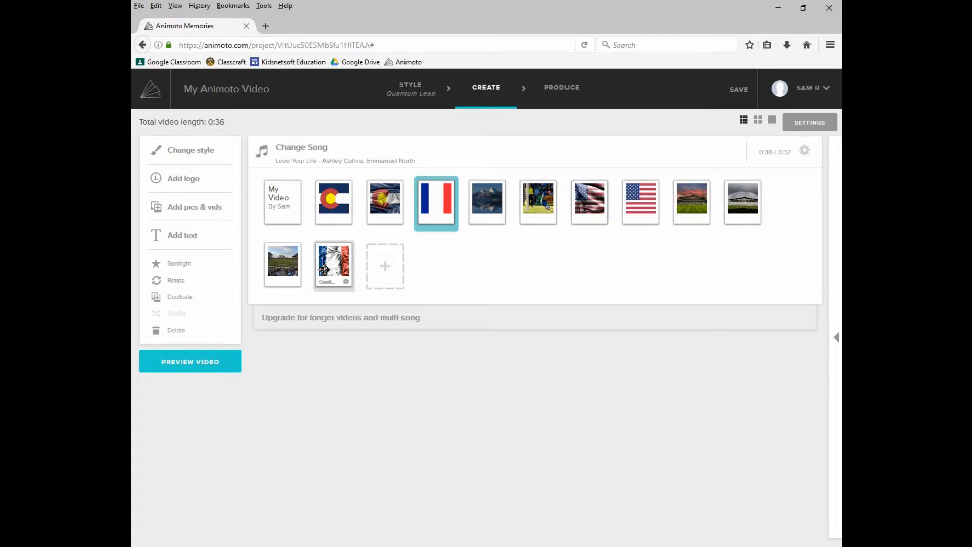
{"action": "left_click_drag", "start_coordinate": [324, 270], "coordinate": [517, 211]}
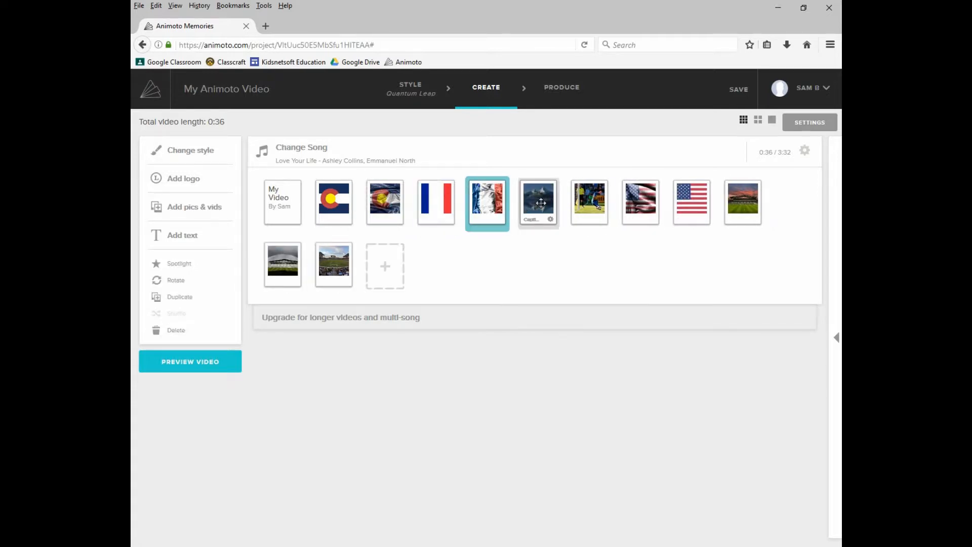
{"action": "left_click_drag", "start_coordinate": [677, 210], "coordinate": [590, 204]}
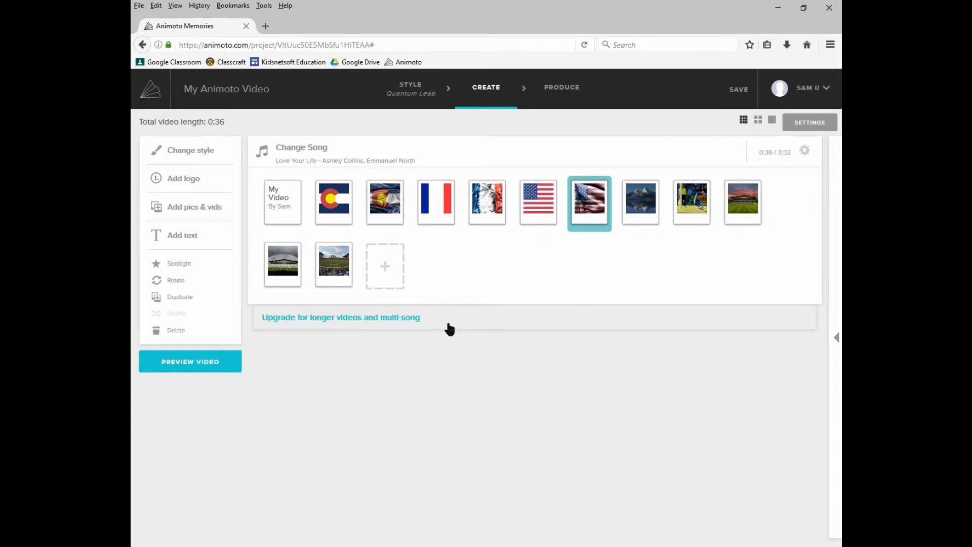
Add a text slide titled Colorado Flag and move it in front of the Colorado flag image
{"action": "left_click", "coordinate": [456, 282]}
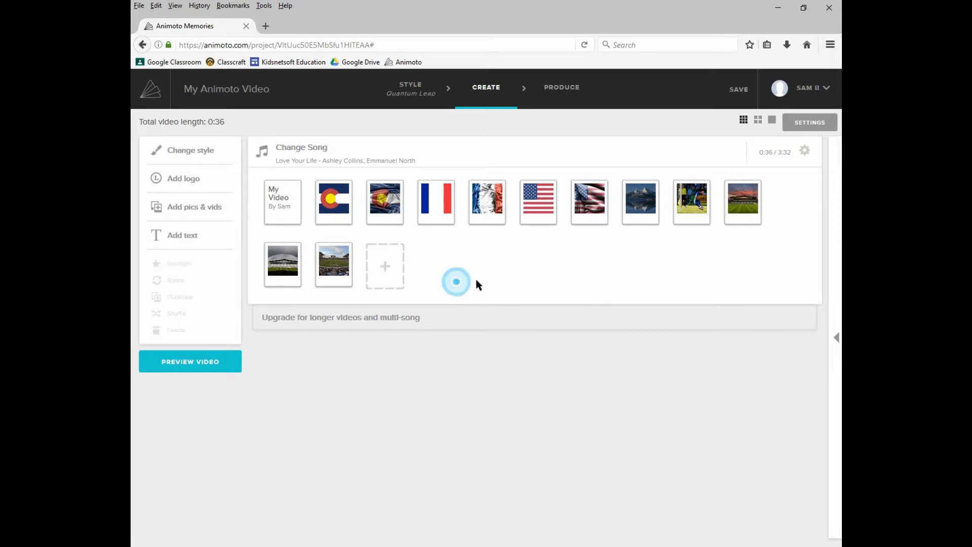
{"action": "left_click", "coordinate": [397, 270]}
{"action": "left_click", "coordinate": [408, 311]}
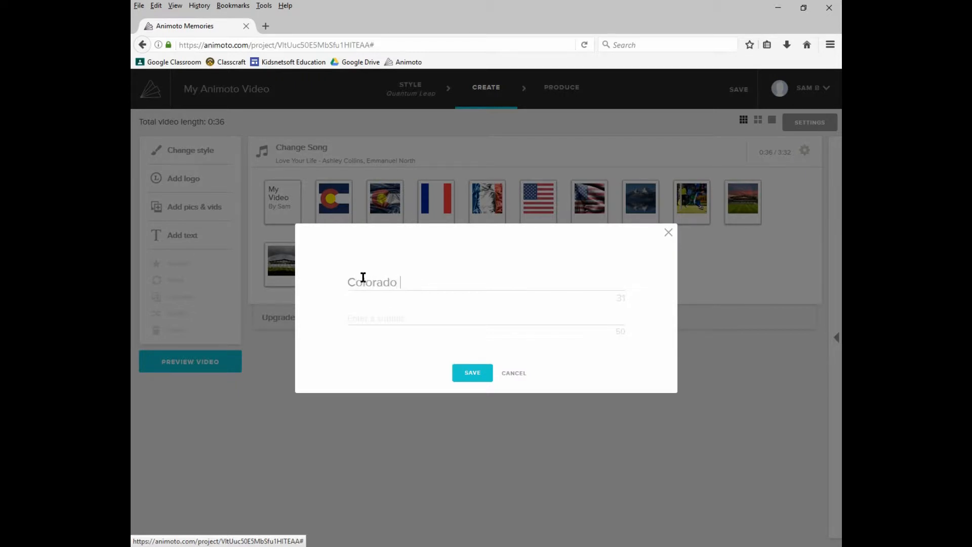
{"action": "left_click", "coordinate": [471, 373]}
{"action": "left_click_drag", "start_coordinate": [389, 266], "coordinate": [329, 217]}
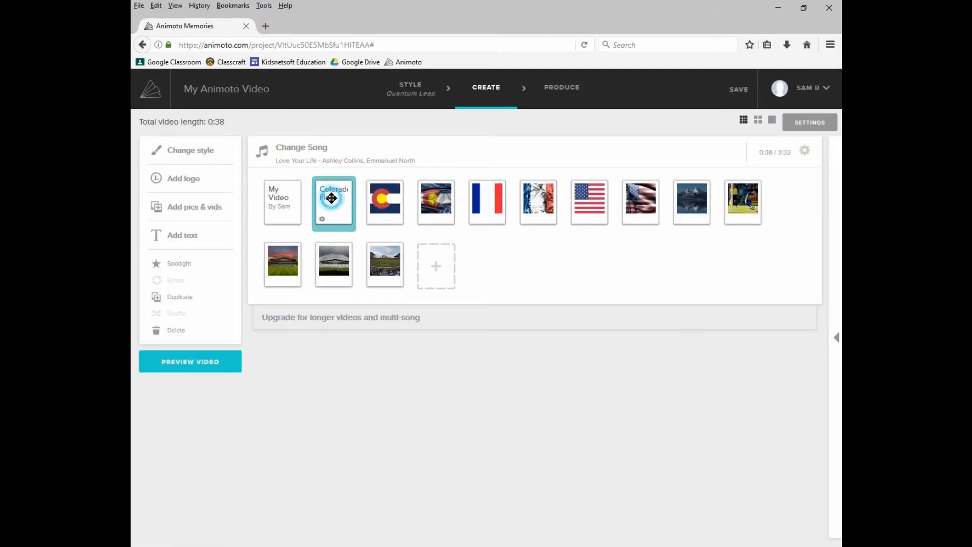
Give the Colorado Flag text slide the subtitle Before
{"action": "left_click", "coordinate": [330, 217]}
{"action": "left_click", "coordinate": [390, 314]}
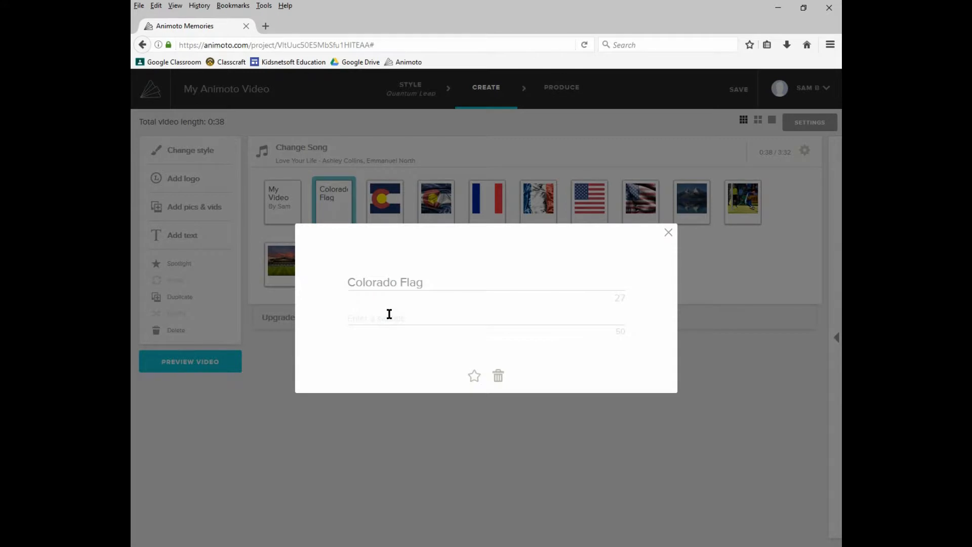
{"action": "type", "text": "Before"}
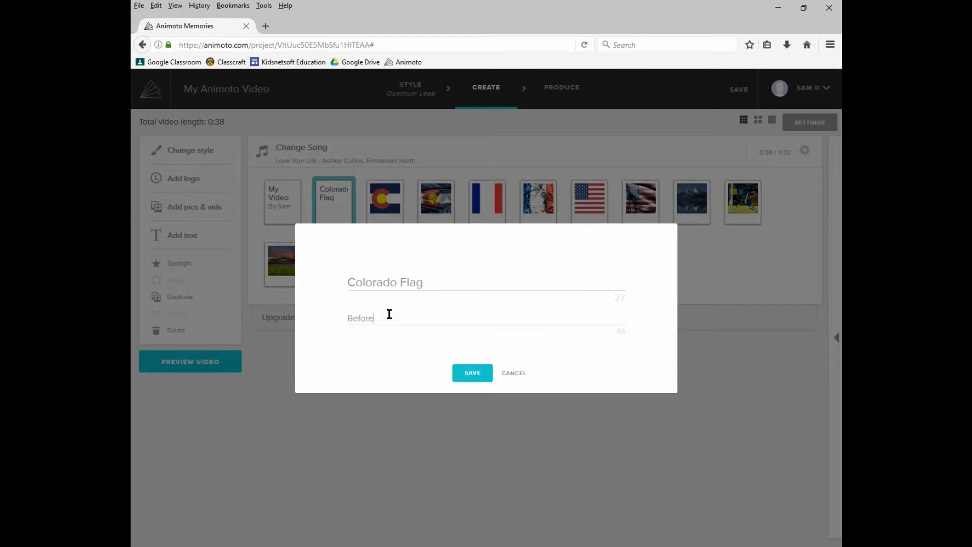
{"action": "left_click", "coordinate": [472, 373]}
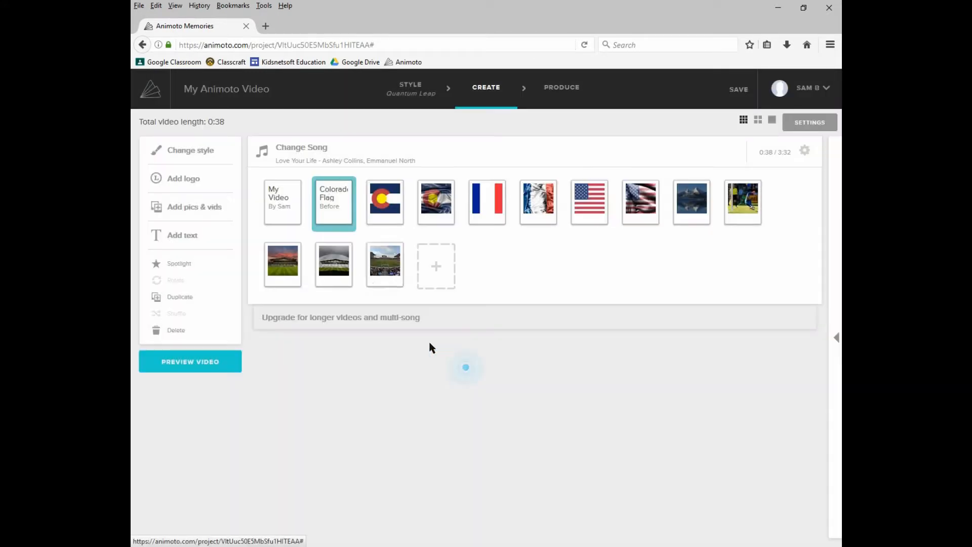
Add another text slide titled Colorado Flag with the subtitle After
{"action": "left_click", "coordinate": [448, 281]}
{"action": "left_click", "coordinate": [455, 316]}
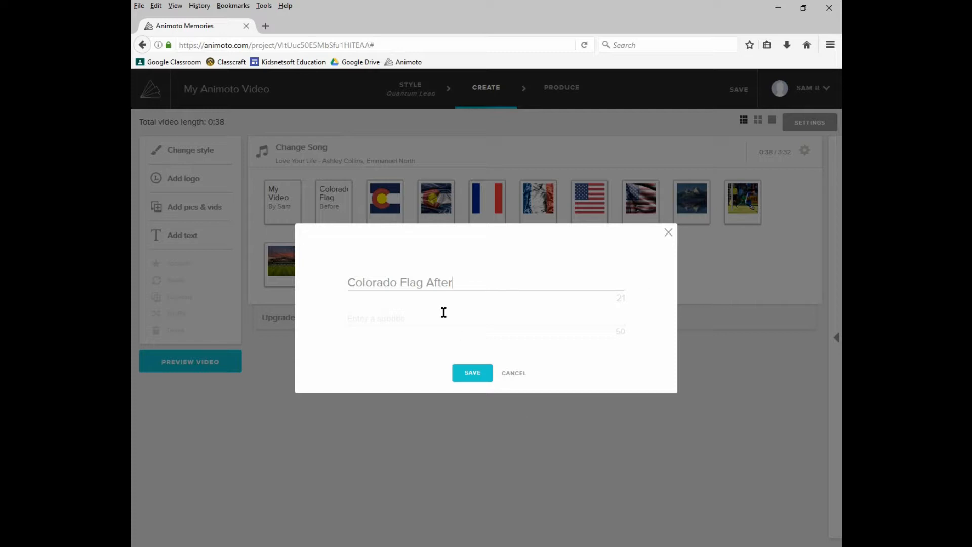
{"action": "key", "text": "BackSpace"}
{"action": "key", "text": "BackSpace"}
{"action": "left_click", "coordinate": [411, 306]}
{"action": "left_click", "coordinate": [472, 373]}
Move the Colorado Flag After and French Flag After slides behind their matching flag images
{"action": "left_click_drag", "start_coordinate": [437, 284], "coordinate": [437, 203]}
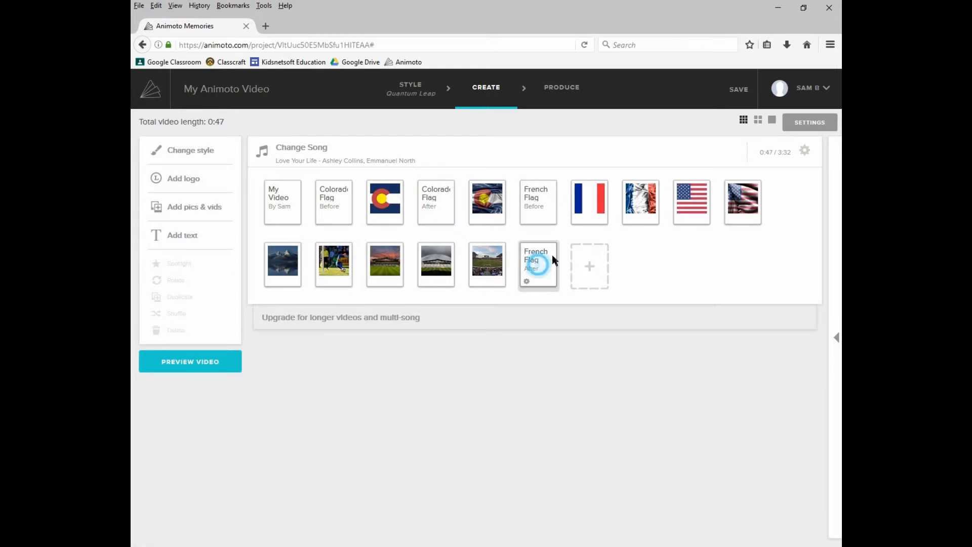
{"action": "left_click_drag", "start_coordinate": [552, 254], "coordinate": [641, 203]}
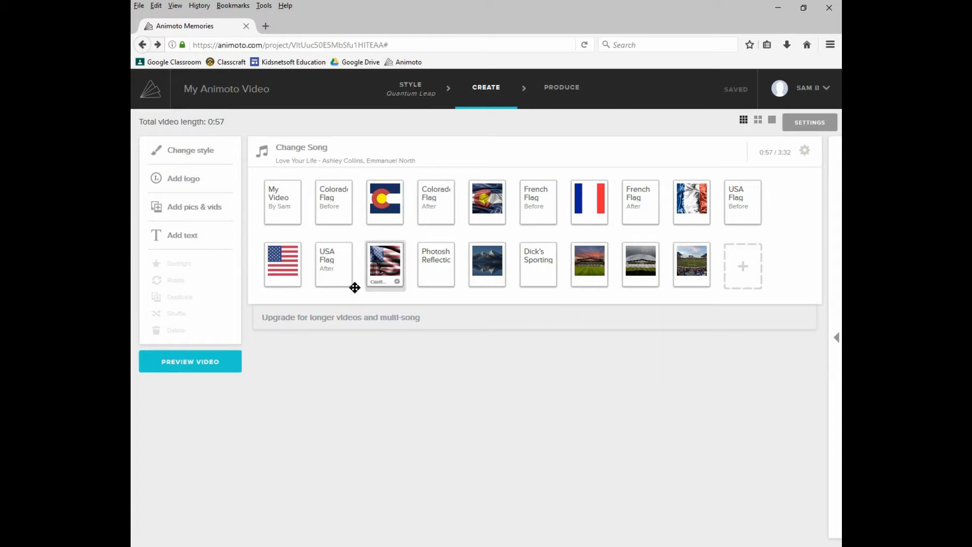
Generate a preview of the video
{"action": "left_click", "coordinate": [223, 354]}
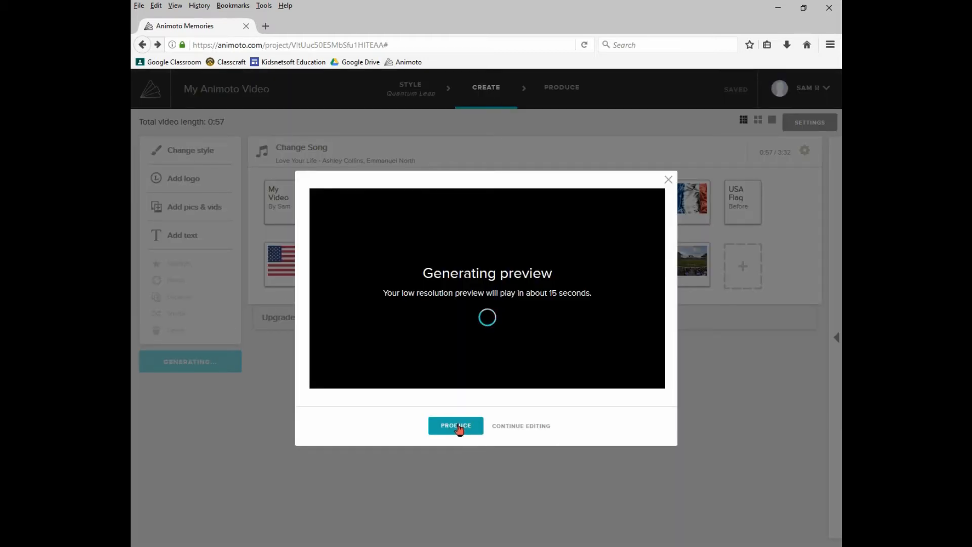
Start producing the video and set its title to Photoshop Video
{"action": "left_click", "coordinate": [458, 427]}
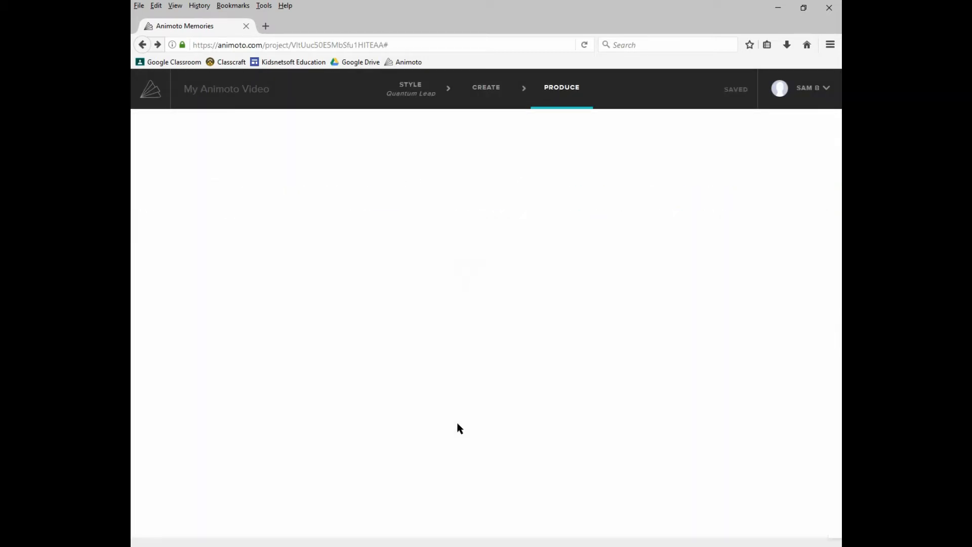
{"action": "left_click_drag", "start_coordinate": [434, 225], "coordinate": [315, 235]}
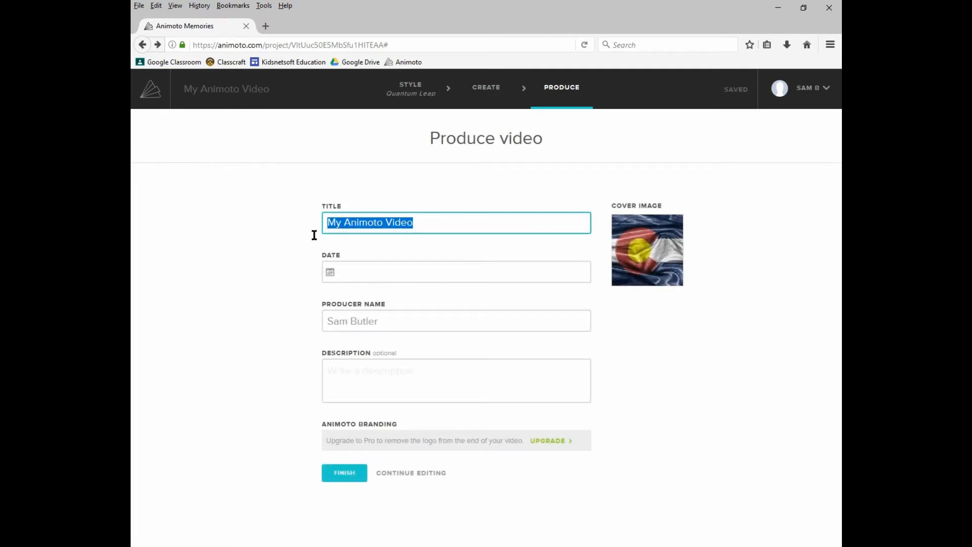
{"action": "type", "text": "Photoshop V"}
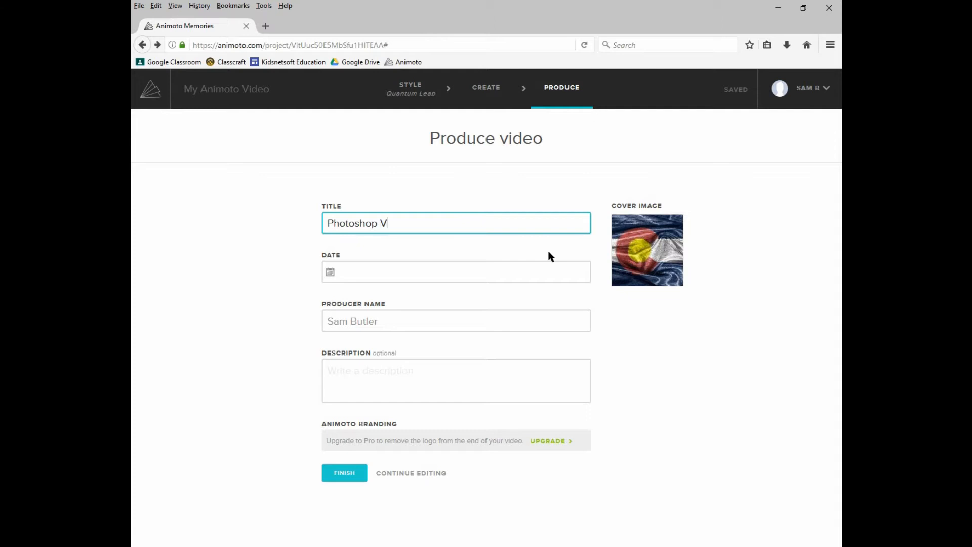
{"action": "type", "text": "ideo"}
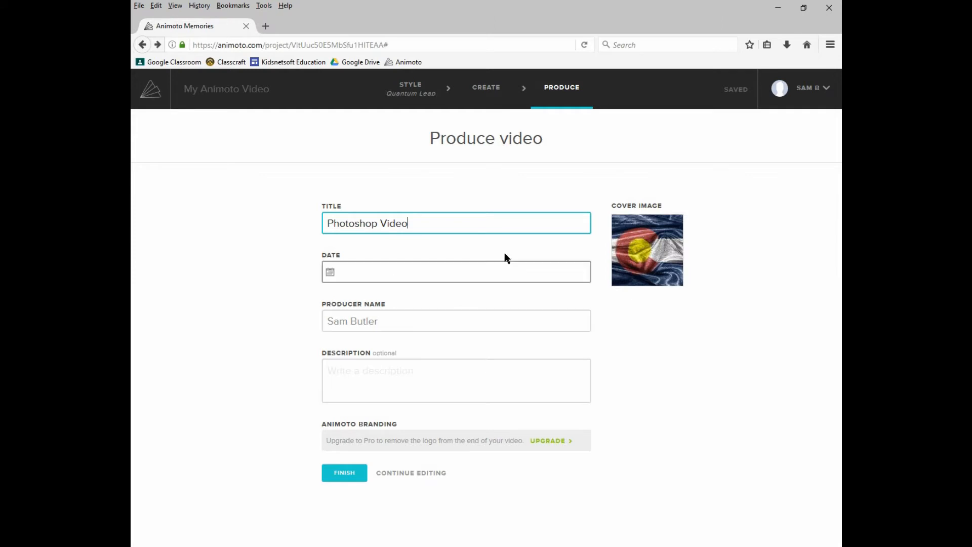
Choose the stadium-at-sunset photo as the video's cover image
{"action": "left_click", "coordinate": [657, 251]}
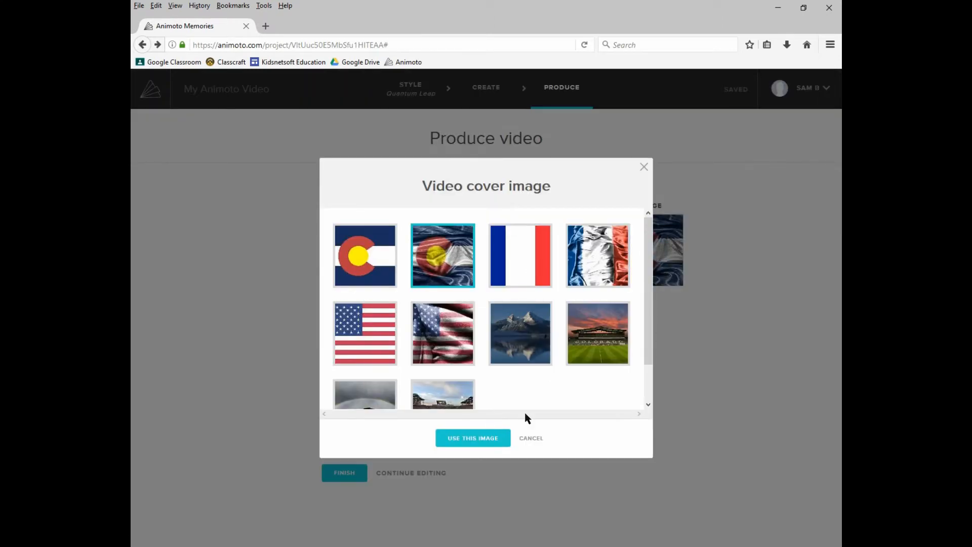
{"action": "scroll", "coordinate": [451, 365], "scroll_direction": "down", "scroll_amount": 2}
{"action": "scroll", "coordinate": [452, 356], "scroll_direction": "up", "scroll_amount": 2}
{"action": "scroll", "coordinate": [507, 329], "scroll_direction": "down", "scroll_amount": 2}
{"action": "left_click", "coordinate": [597, 292]}
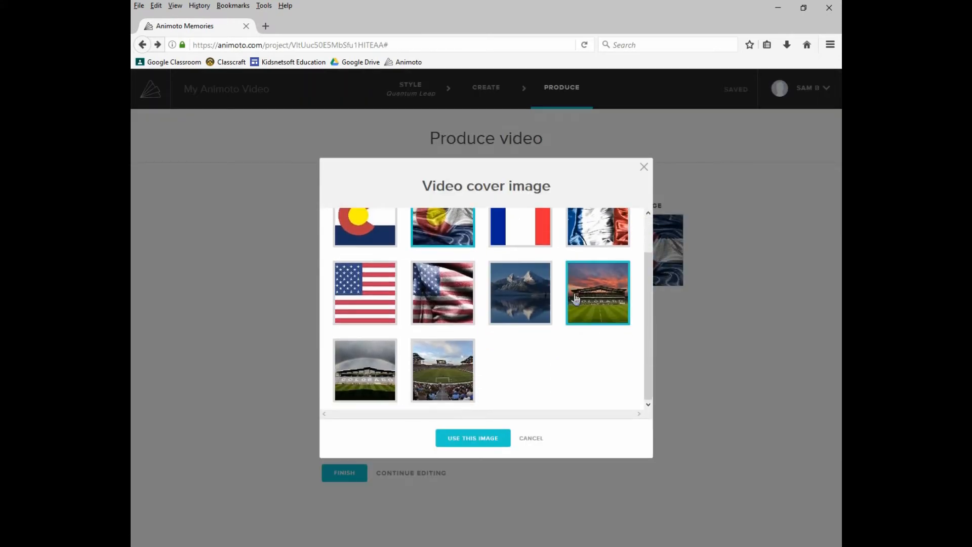
{"action": "left_click", "coordinate": [493, 437]}
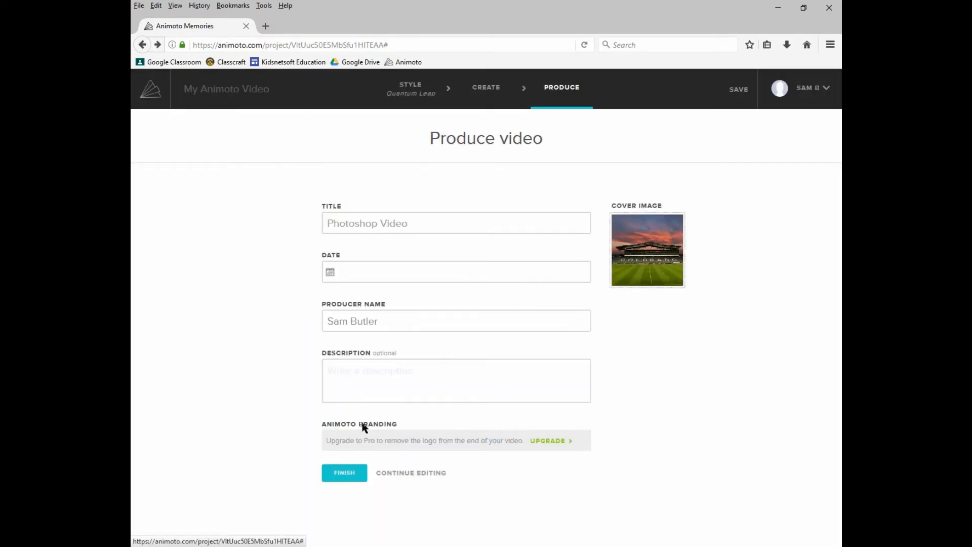
Finish producing the video and pause its playback
{"action": "left_click", "coordinate": [349, 480]}
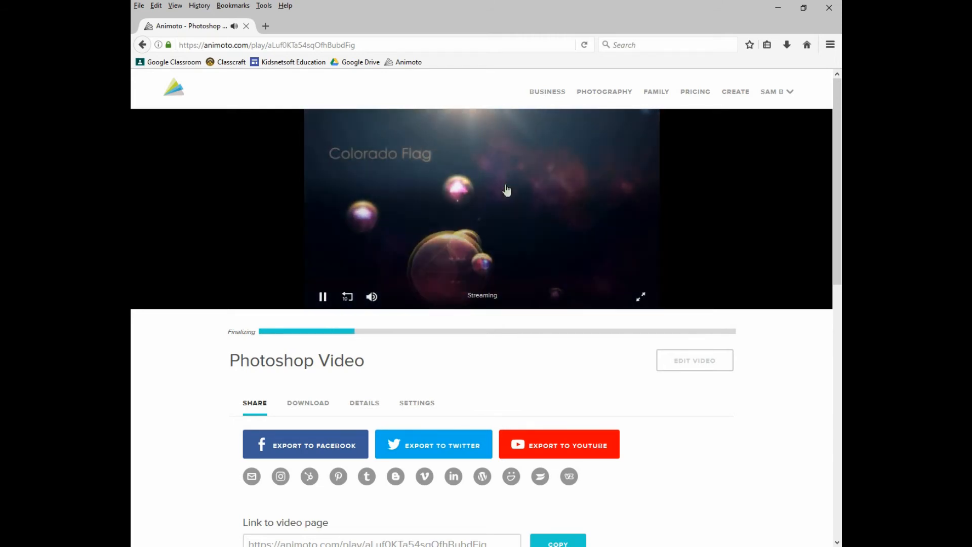
{"action": "left_click", "coordinate": [319, 301]}
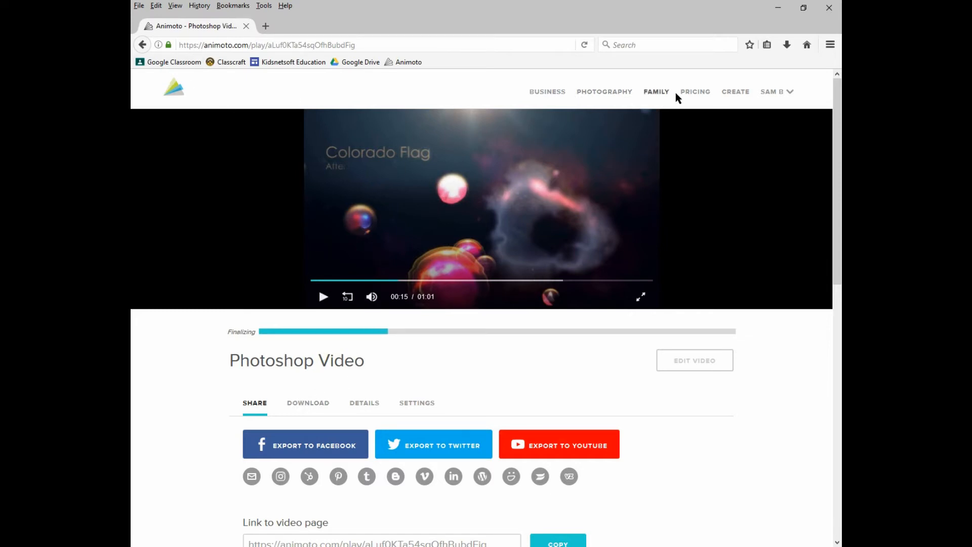
Reopen the produced video for editing
{"action": "left_click", "coordinate": [143, 45]}
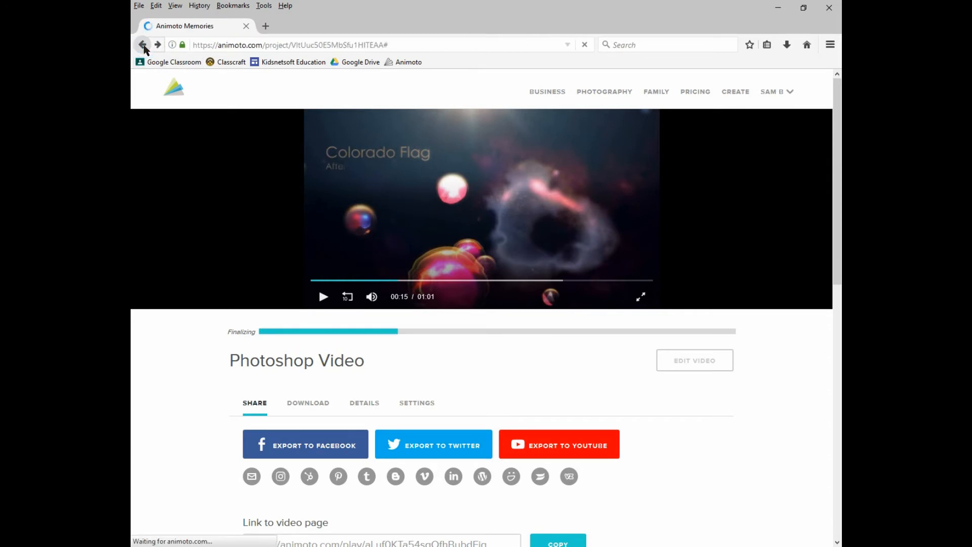
{"action": "left_click", "coordinate": [691, 280]}
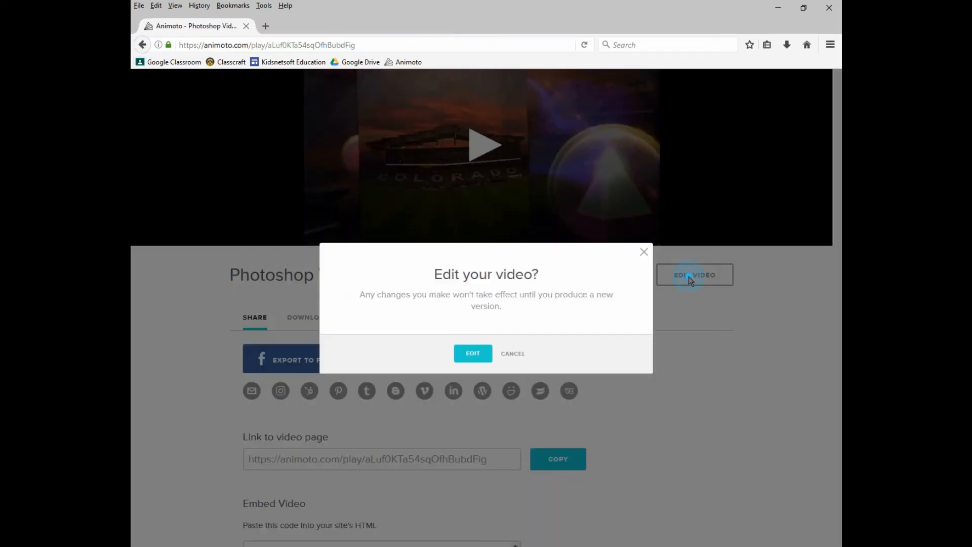
{"action": "left_click", "coordinate": [474, 354]}
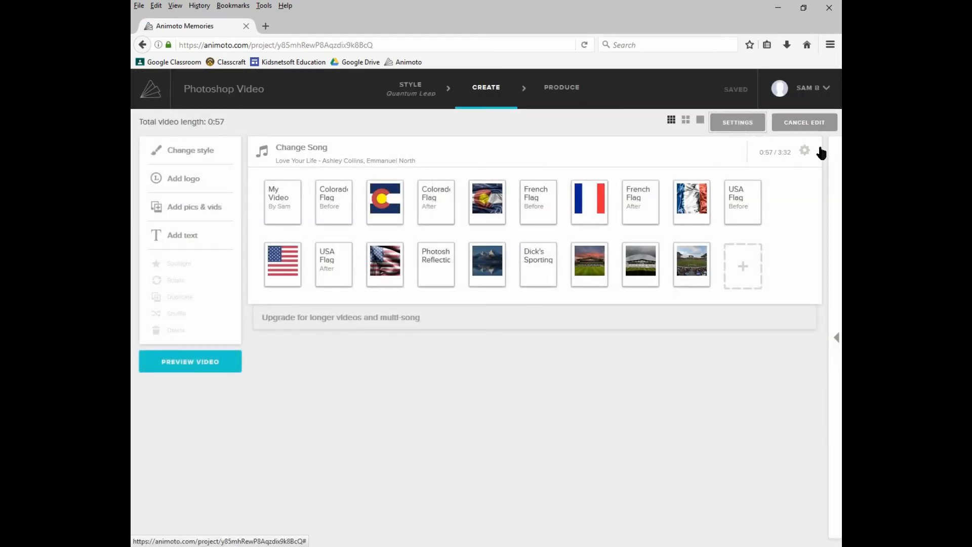
Slow down the image pacing with Auto turned off and save the song settings
{"action": "left_click", "coordinate": [806, 151]}
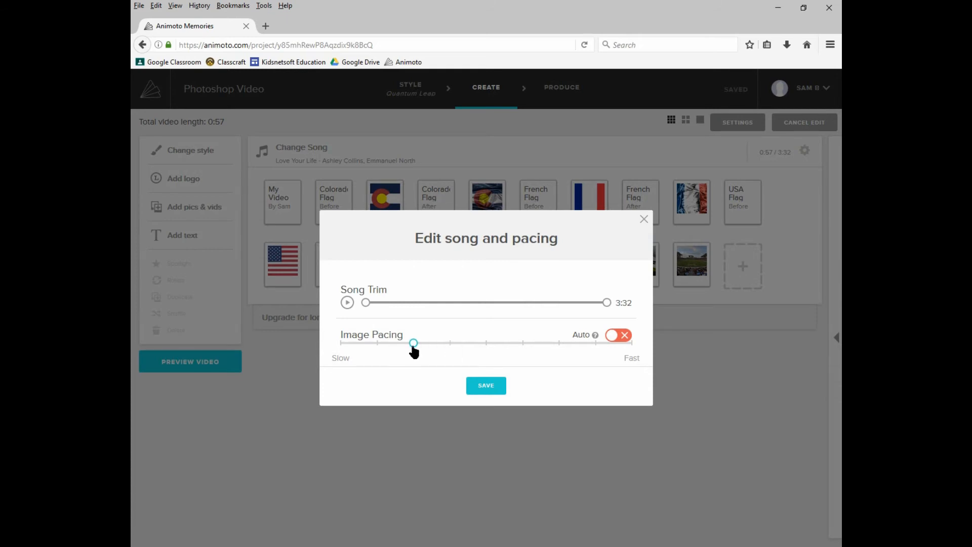
{"action": "left_click", "coordinate": [485, 390]}
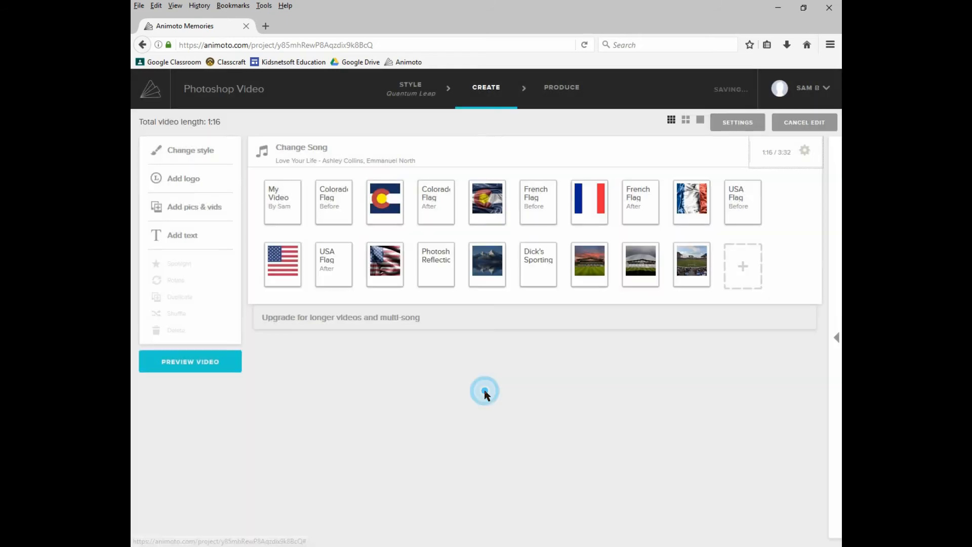
Preview the updated video and produce it again with the same title and cover
{"action": "left_click", "coordinate": [234, 364]}
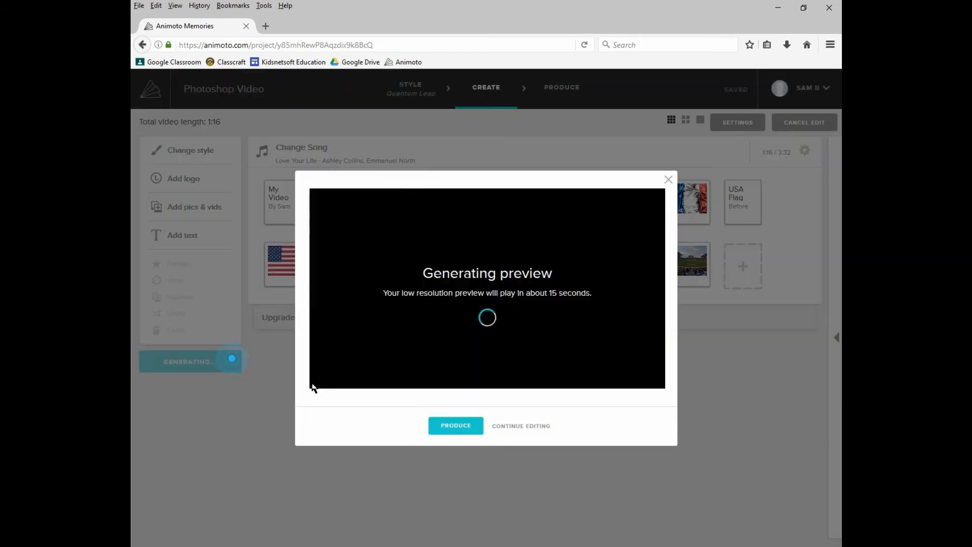
{"action": "left_click", "coordinate": [454, 424]}
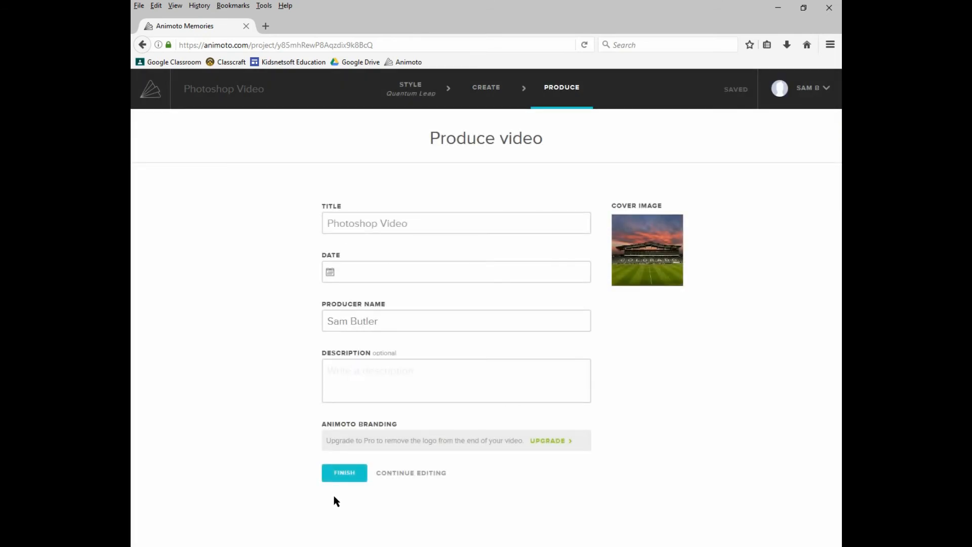
{"action": "left_click", "coordinate": [346, 476]}
{"action": "left_click", "coordinate": [471, 245]}
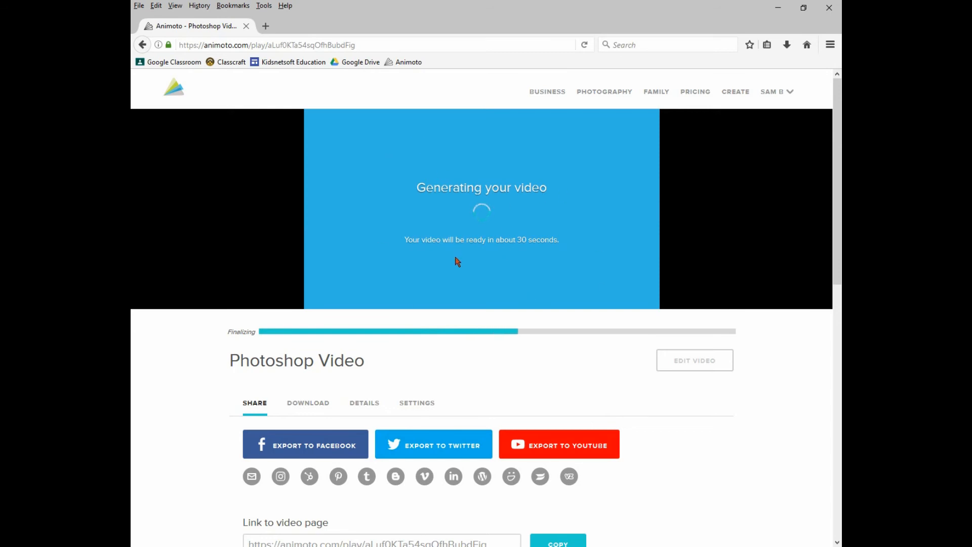
Download the finished video as the 360p MP4 and save the file
{"action": "scroll", "coordinate": [458, 261], "scroll_direction": "down", "scroll_amount": 2}
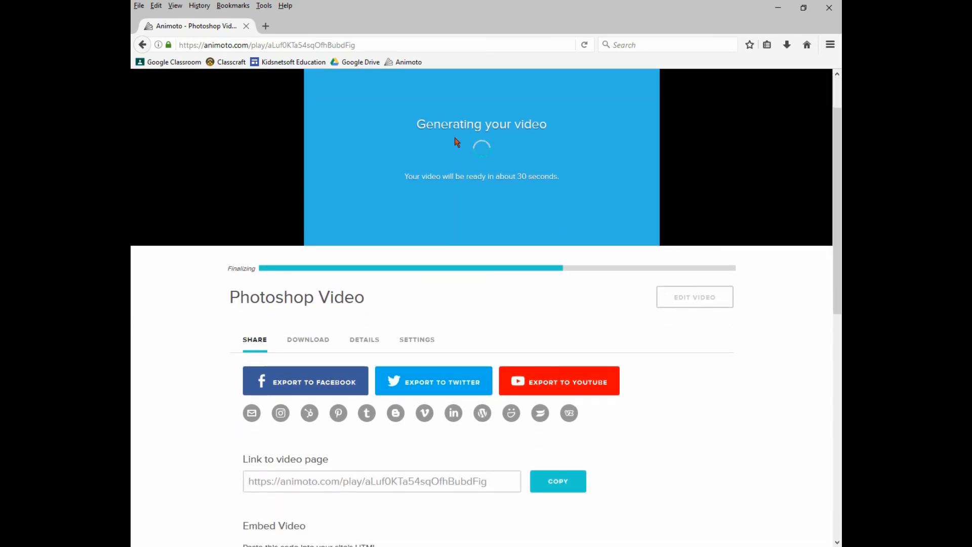
{"action": "scroll", "coordinate": [498, 200], "scroll_direction": "up", "scroll_amount": 1}
{"action": "scroll", "coordinate": [499, 200], "scroll_direction": "up", "scroll_amount": 1}
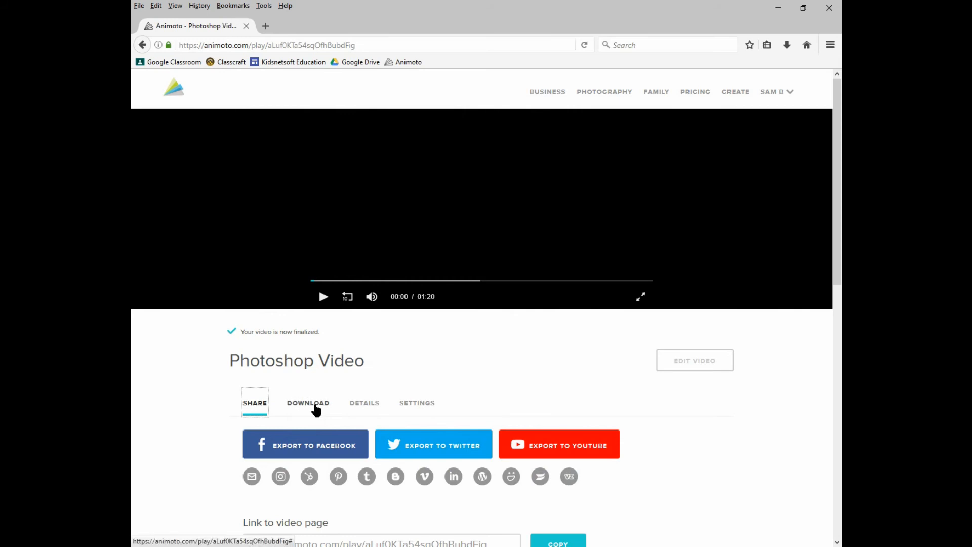
{"action": "left_click", "coordinate": [315, 408]}
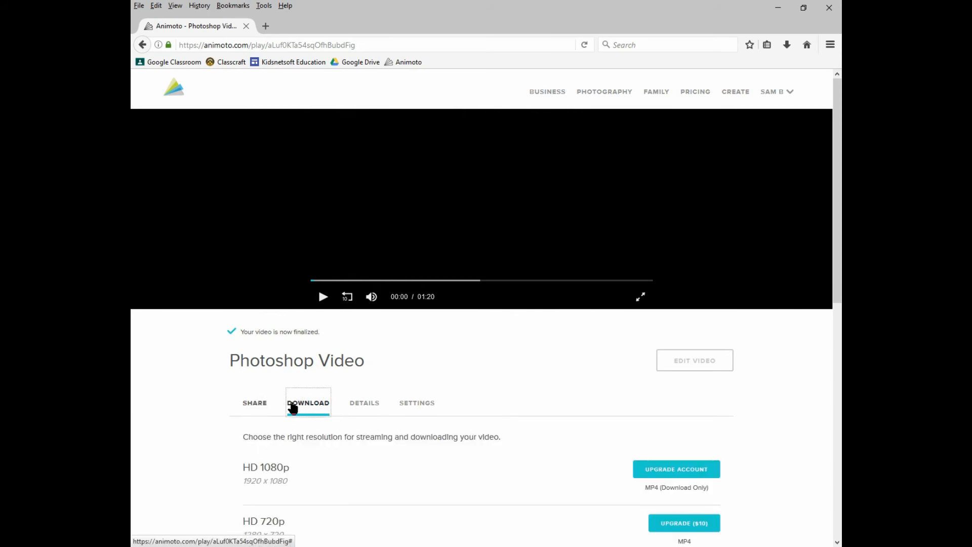
{"action": "scroll", "coordinate": [299, 380], "scroll_direction": "down", "scroll_amount": 3}
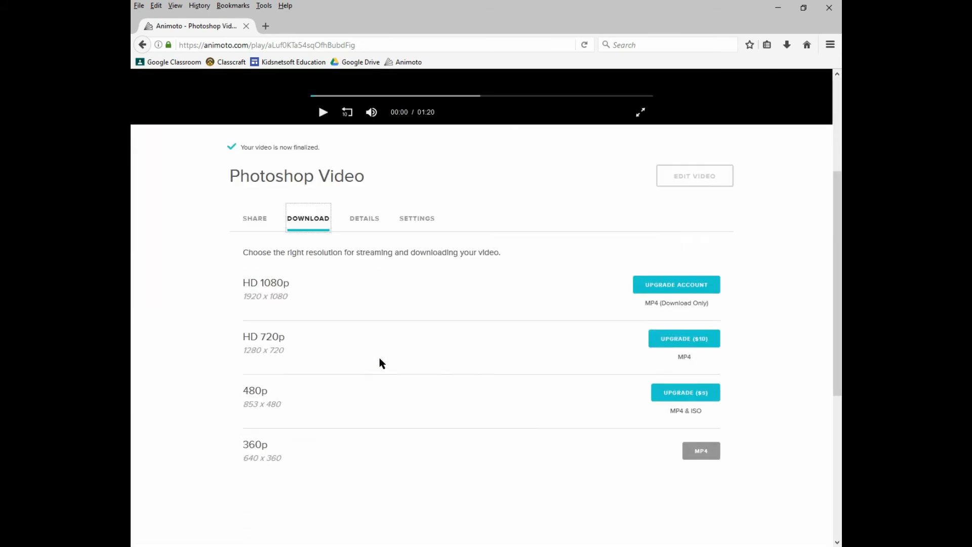
{"action": "left_click", "coordinate": [694, 451]}
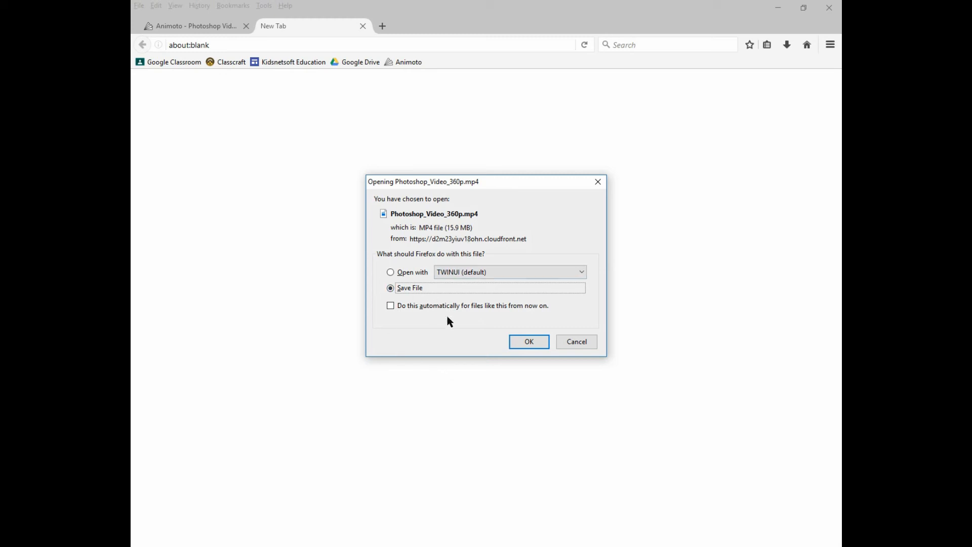
{"action": "left_click", "coordinate": [521, 340]}
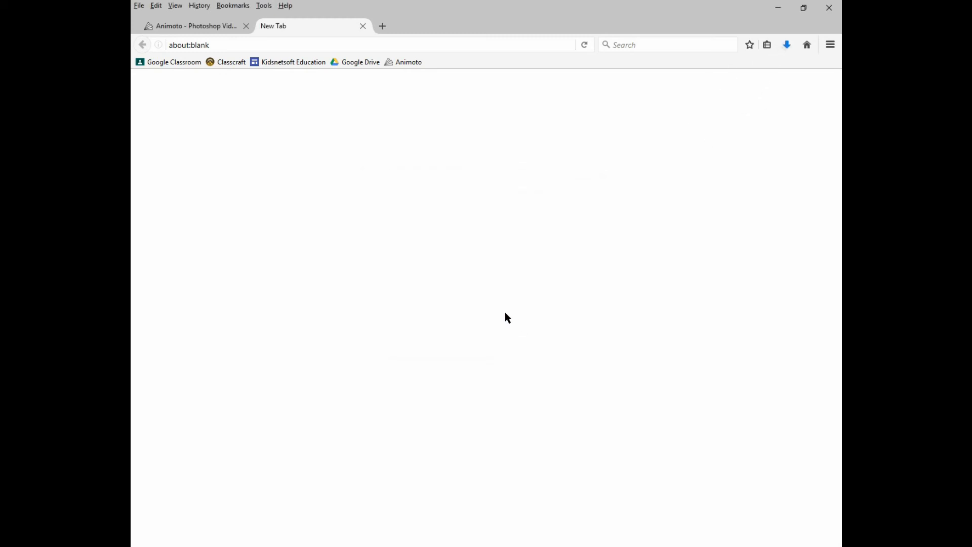
Open the folder containing the downloaded Photoshop_Video_360p.mp4 and close the extra browser tab
{"action": "left_click", "coordinate": [787, 44]}
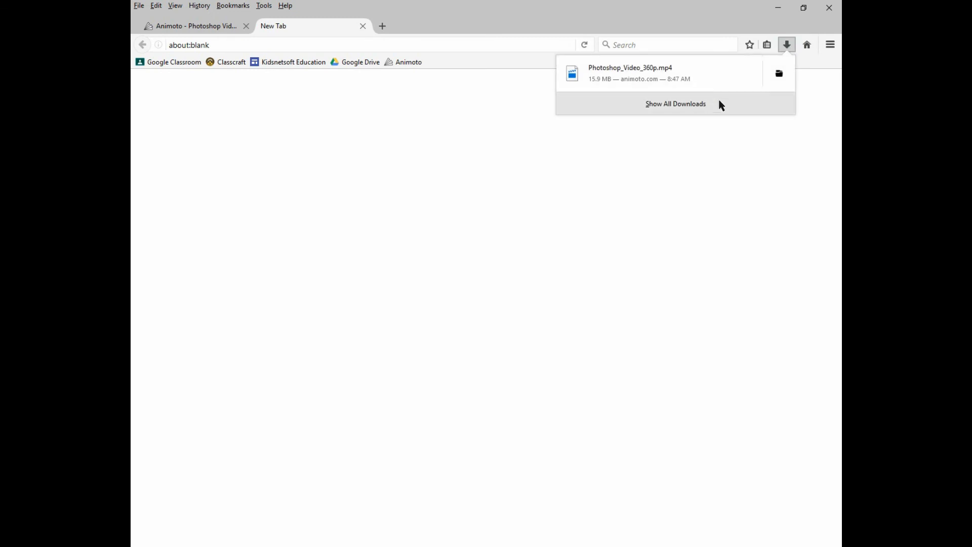
{"action": "left_click", "coordinate": [780, 74]}
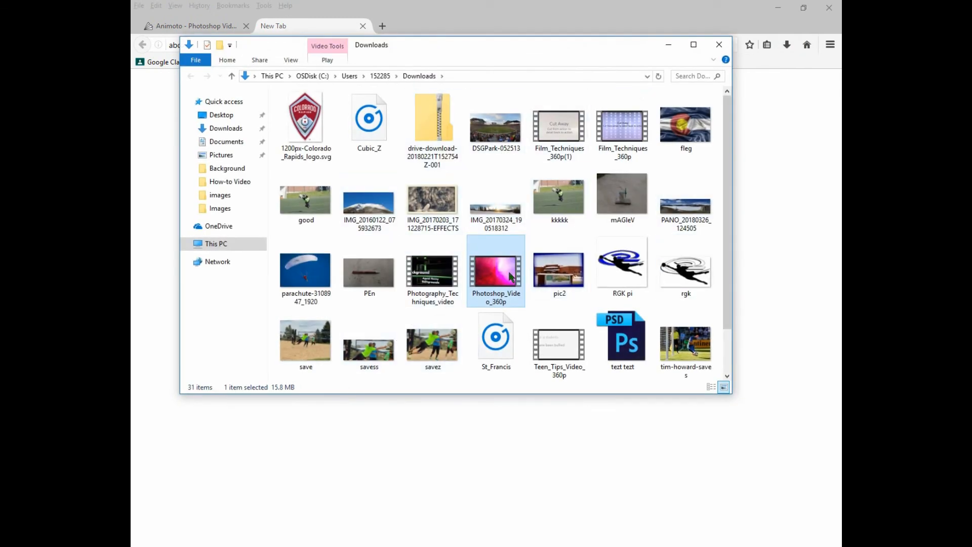
{"action": "left_click", "coordinate": [719, 44]}
{"action": "left_click", "coordinate": [362, 26]}
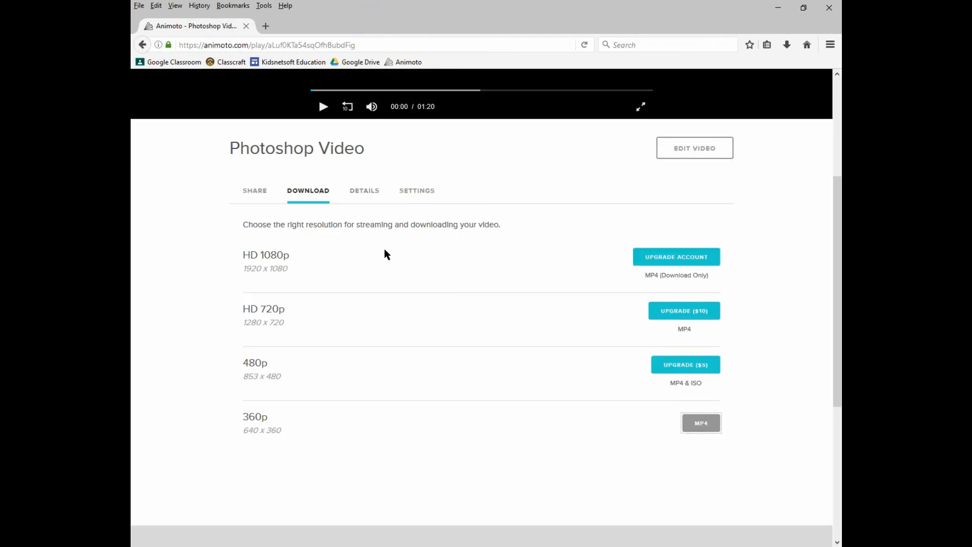
{"action": "scroll", "coordinate": [387, 254], "scroll_direction": "up", "scroll_amount": 4}
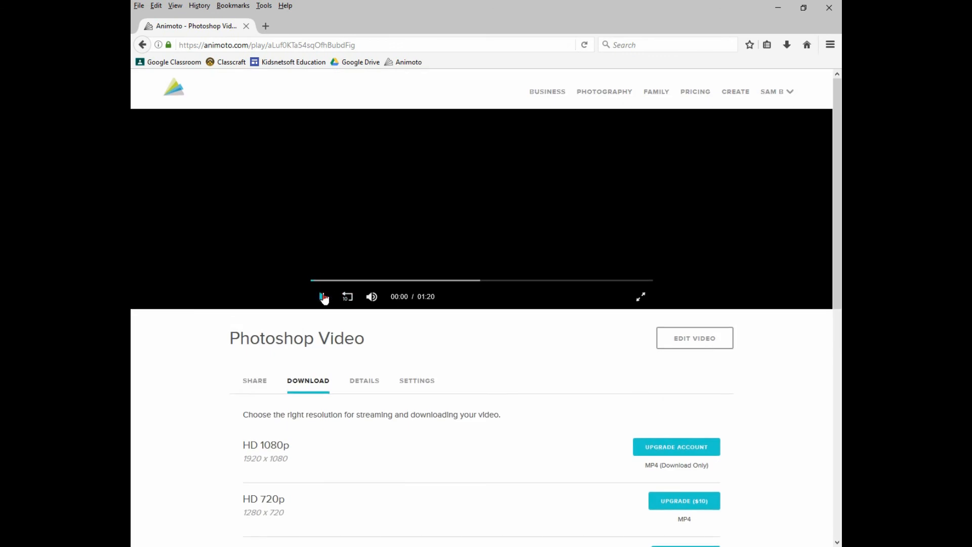